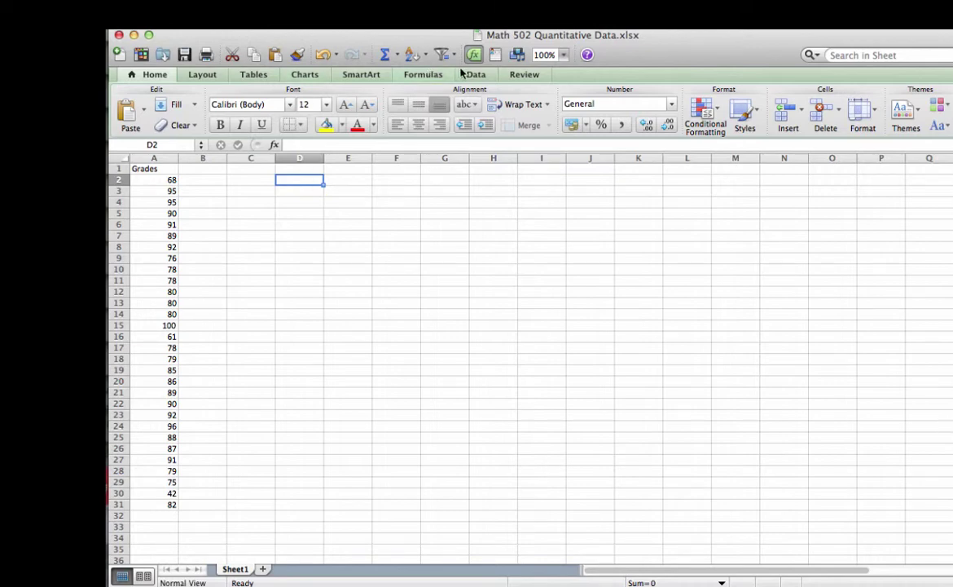
Sort the grades in A2:A31 descending, so they run from 100 down to 42
{"action": "left_click", "coordinate": [476, 74]}
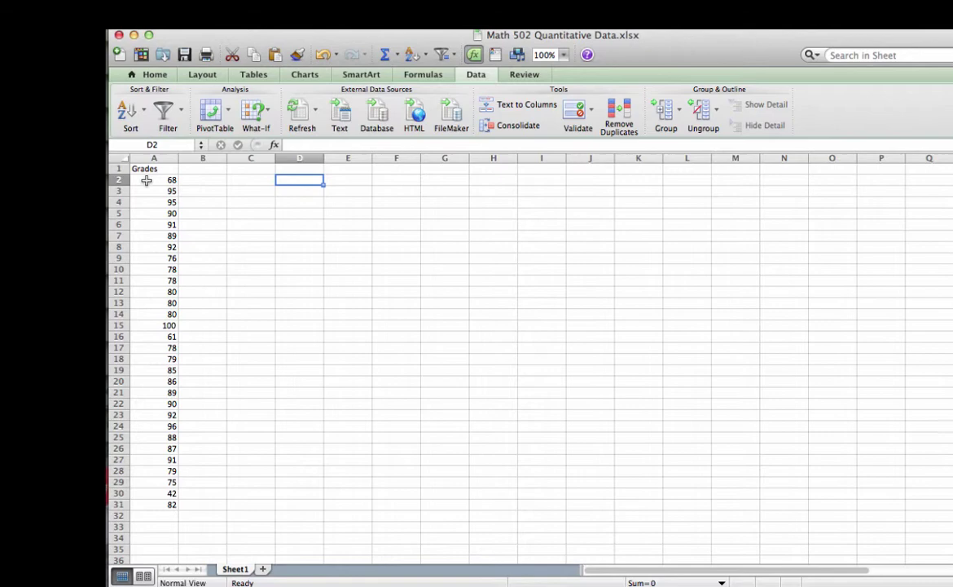
{"action": "left_click_drag", "start_coordinate": [145, 180], "coordinate": [154, 504]}
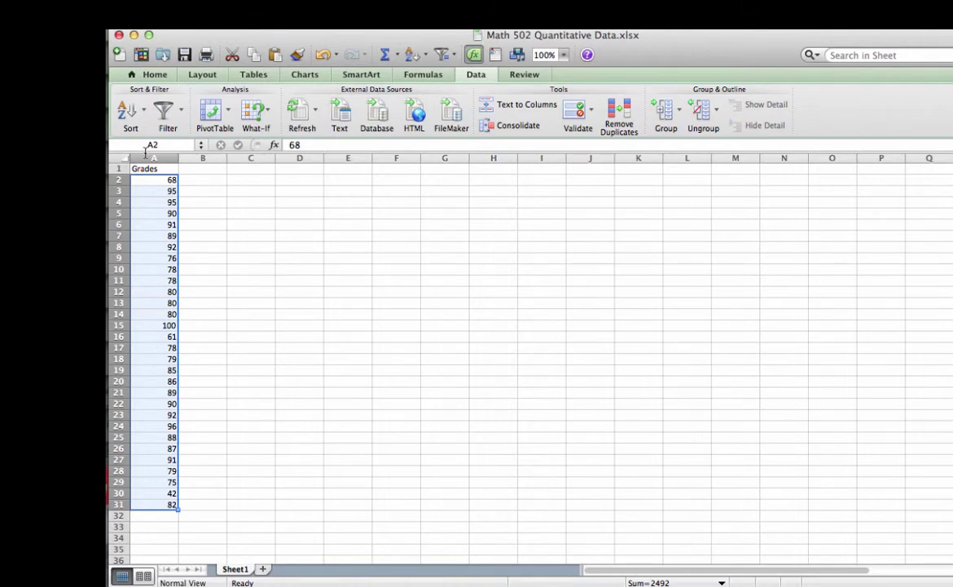
{"action": "left_click", "coordinate": [144, 112]}
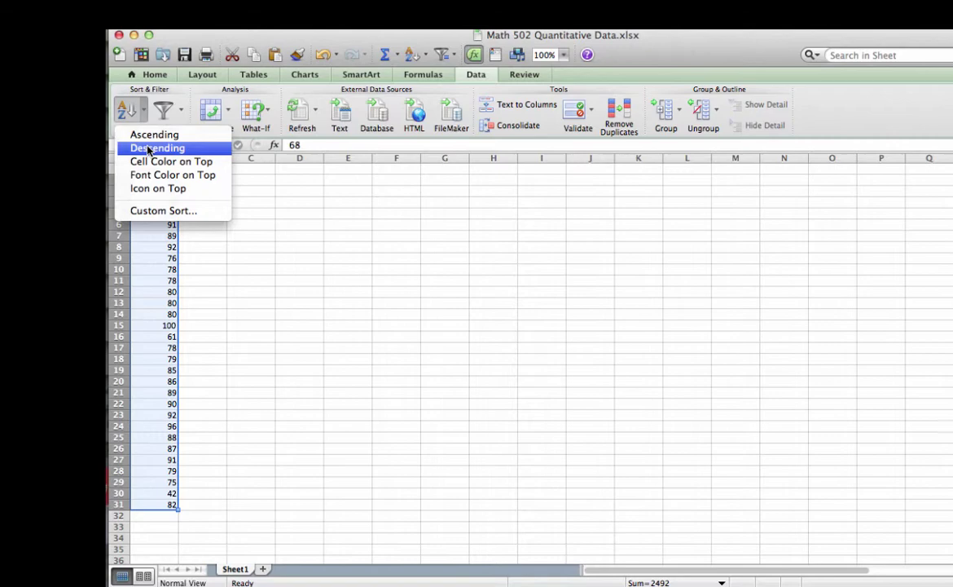
{"action": "left_click", "coordinate": [148, 148]}
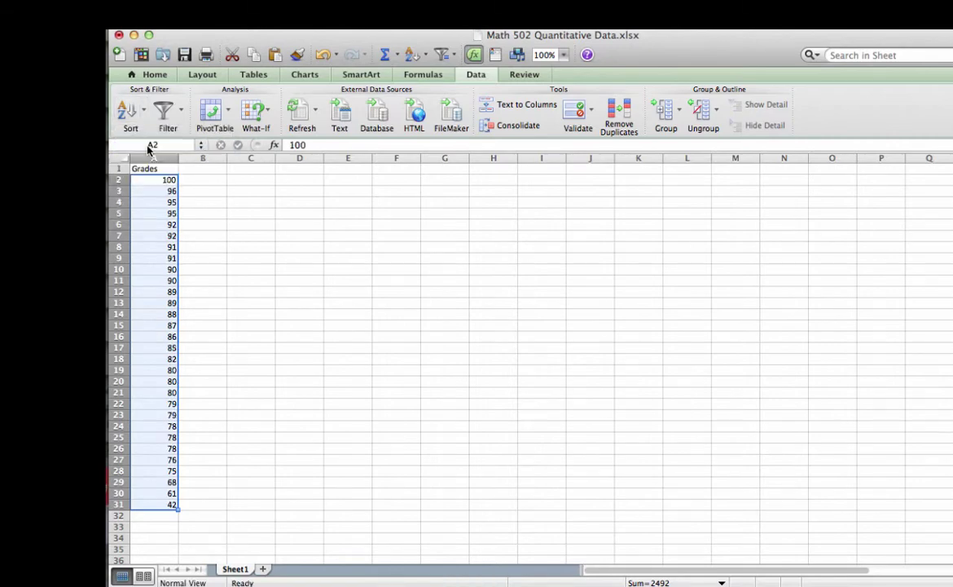
{"action": "left_click", "coordinate": [208, 169]}
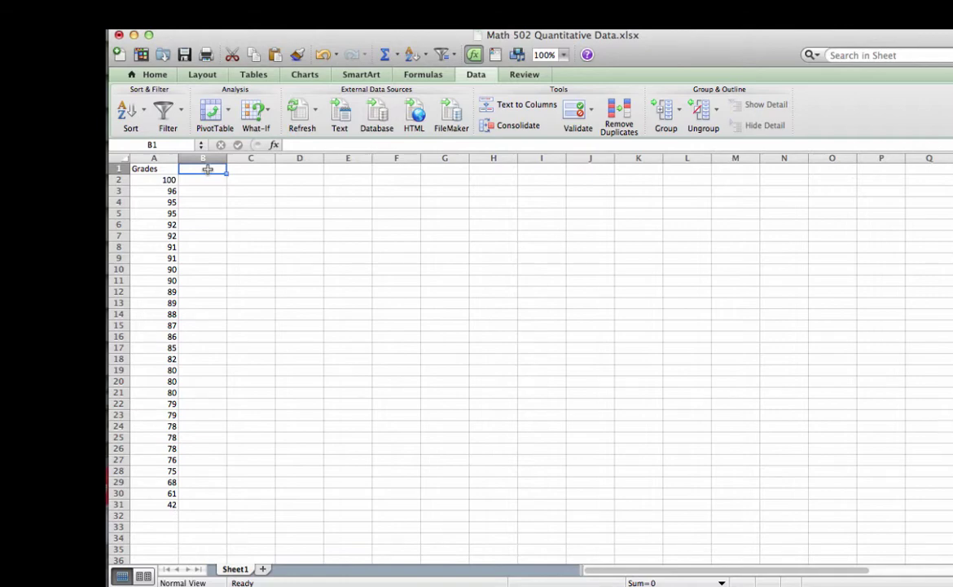
Enter 'Grades' in B1 and the ranges 40 - 49, 50 - 59, 60 - 69, 70 - 79, 80 - 89, 90 - 100 below it
{"action": "type", "text": "Grades"}
{"action": "key", "text": "Return"}
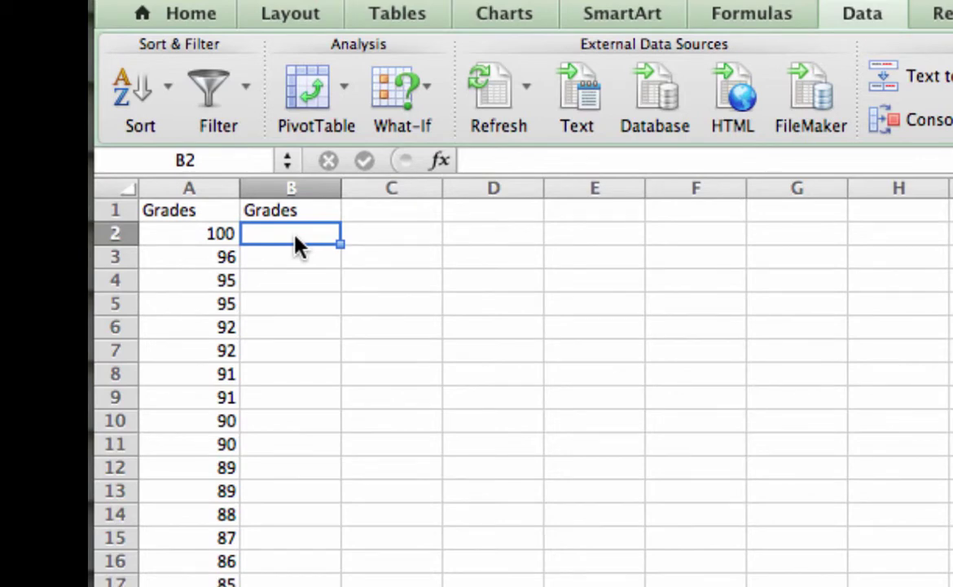
{"action": "type", "text": "40"}
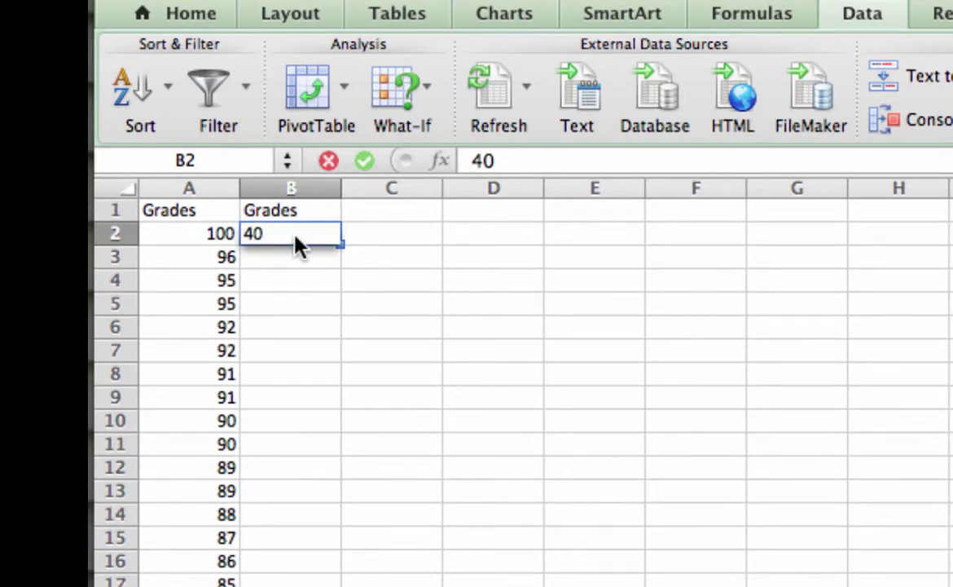
{"action": "type", "text": " - 49"}
{"action": "key", "text": "Return"}
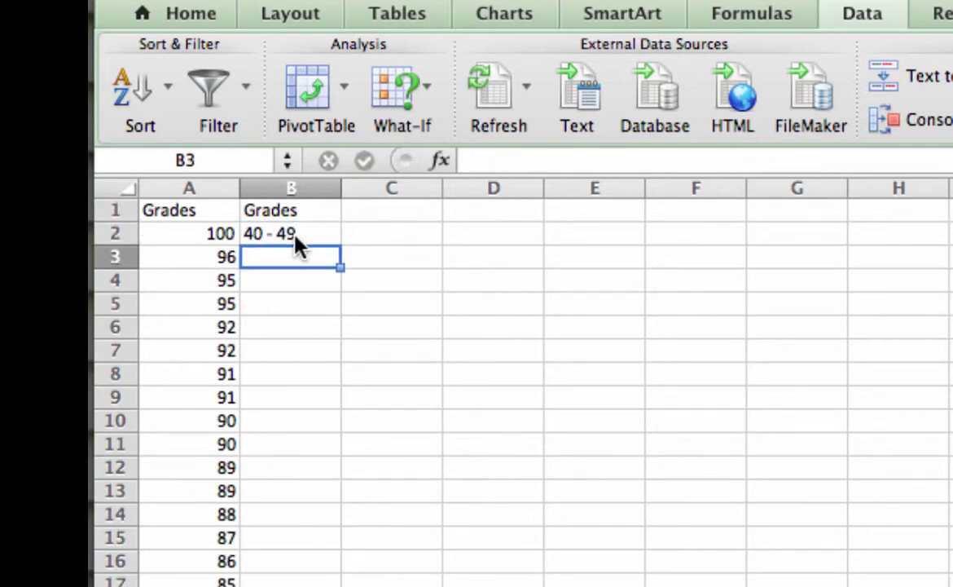
{"action": "type", "text": "50"}
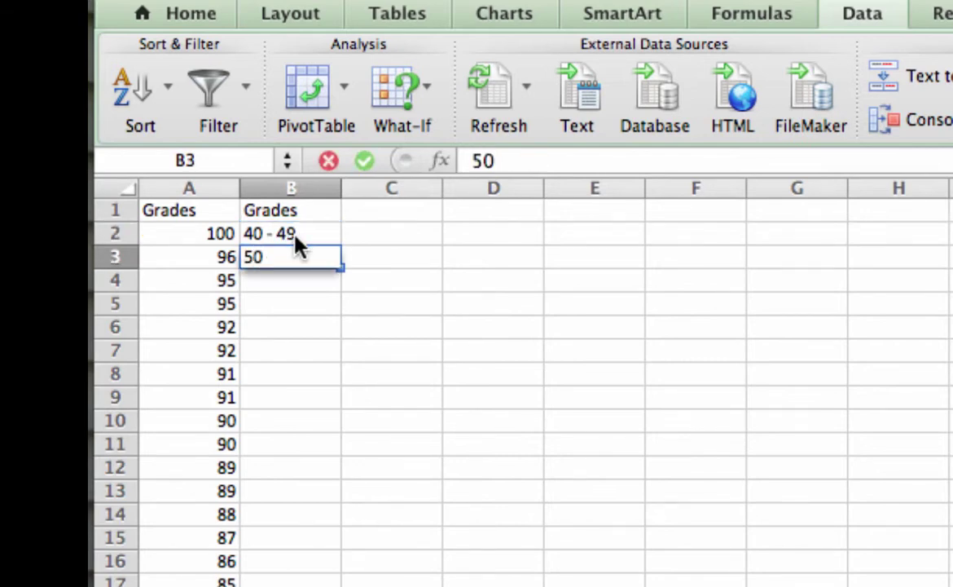
{"action": "type", "text": " - 59"}
{"action": "key", "text": "Return"}
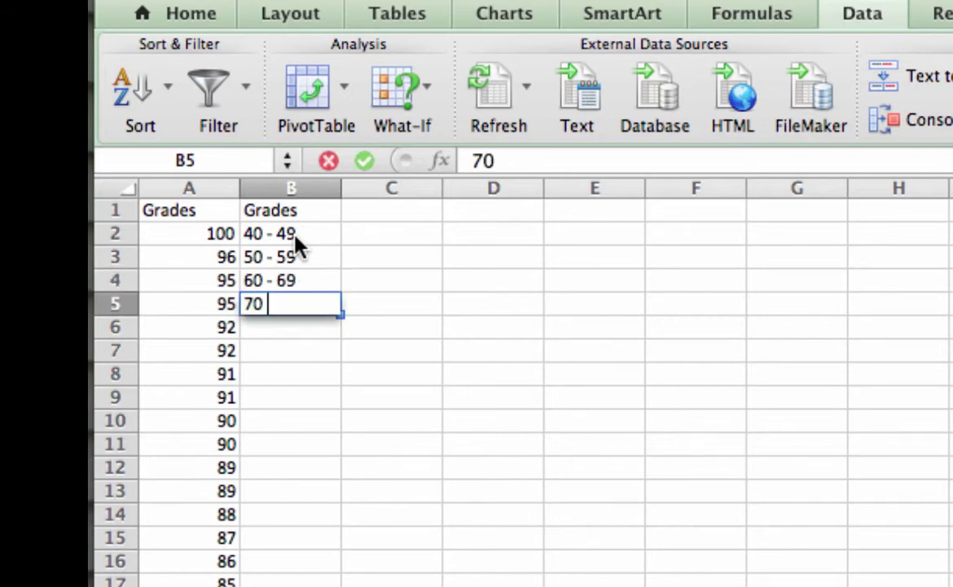
{"action": "type", "text": "- 79"}
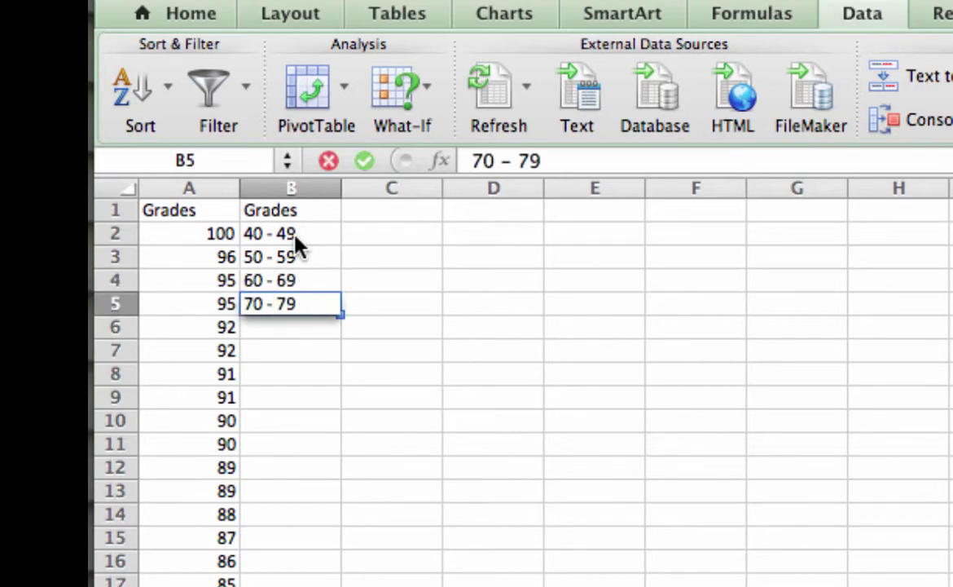
{"action": "key", "text": "Return"}
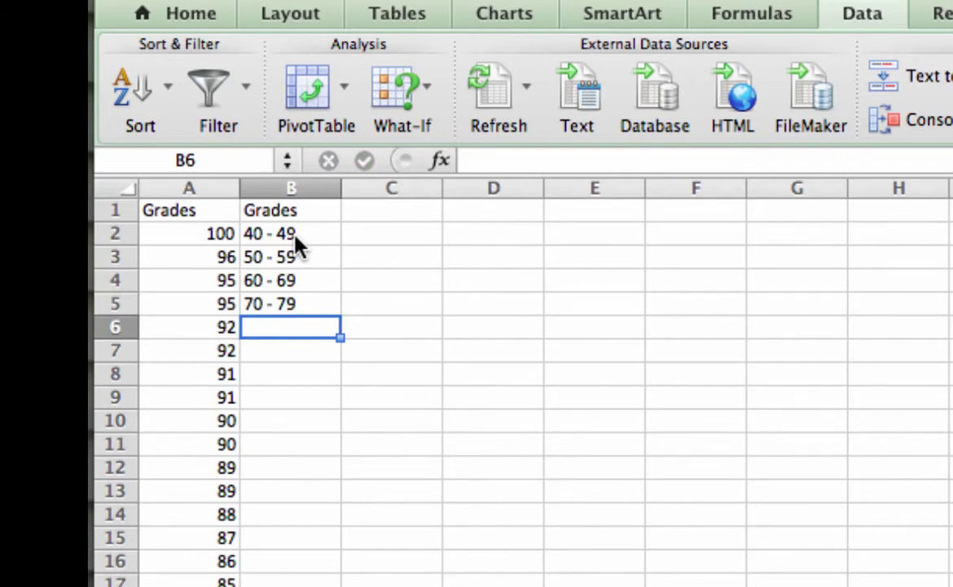
{"action": "type", "text": "80 -"}
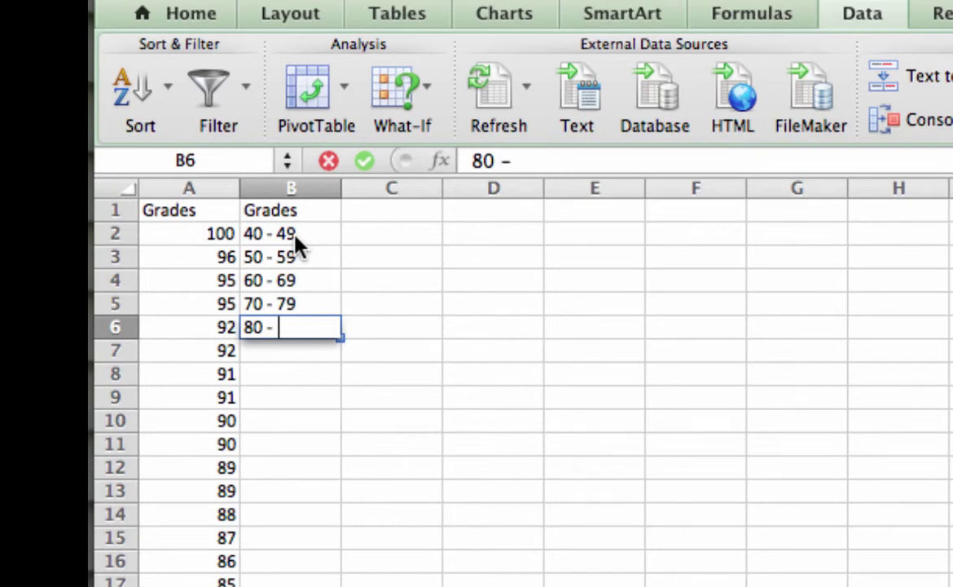
{"action": "type", "text": " 89"}
{"action": "key", "text": "Return"}
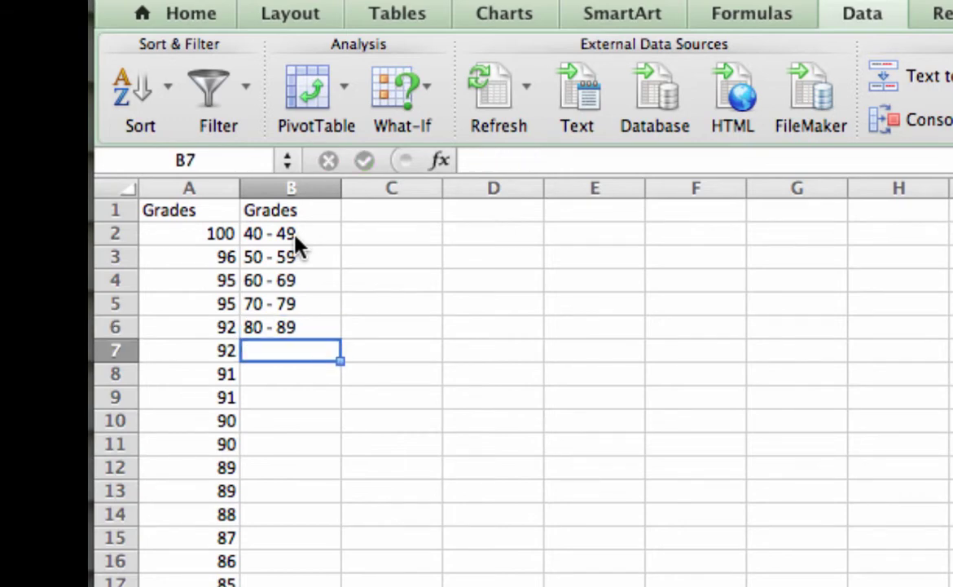
{"action": "type", "text": "90 - 1"}
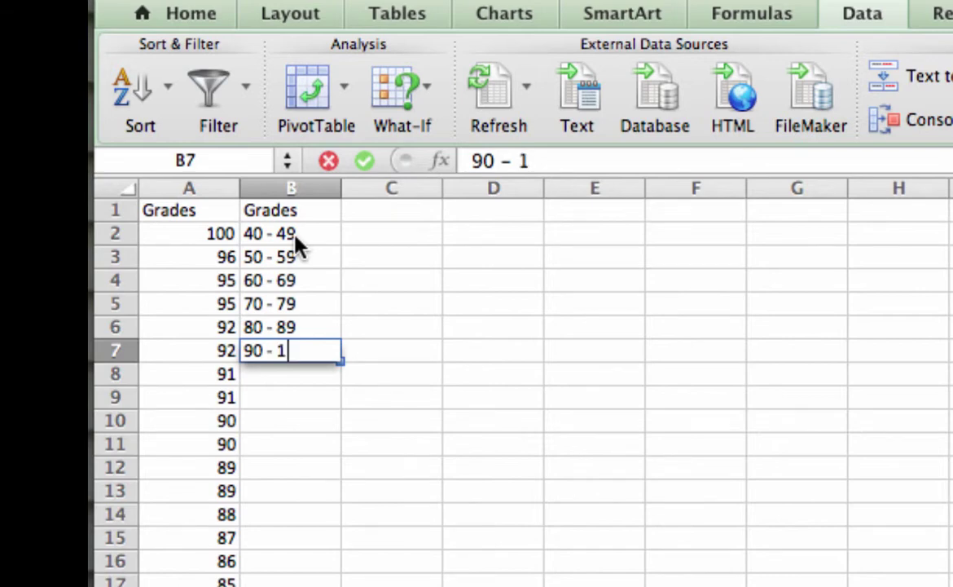
{"action": "type", "text": "00"}
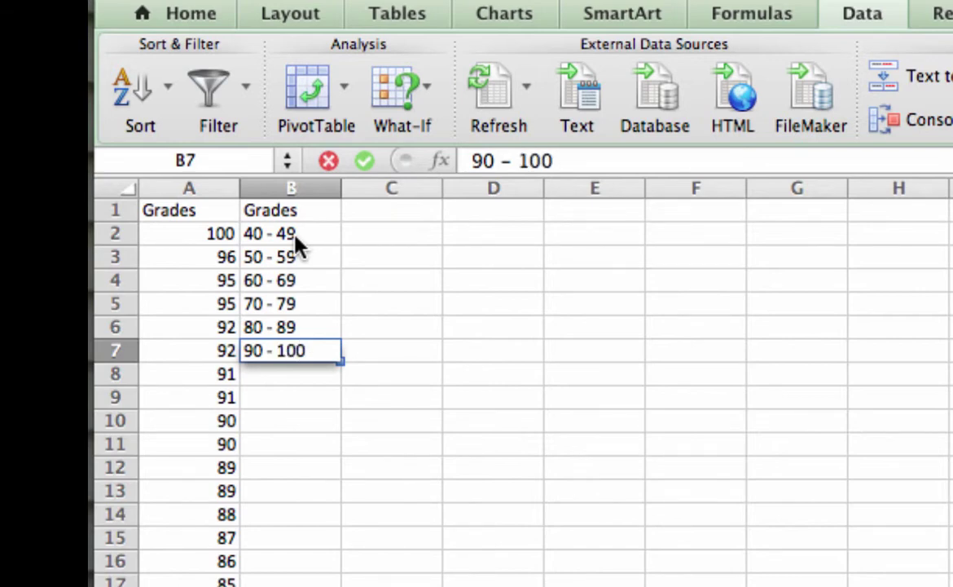
{"action": "key", "text": "Return"}
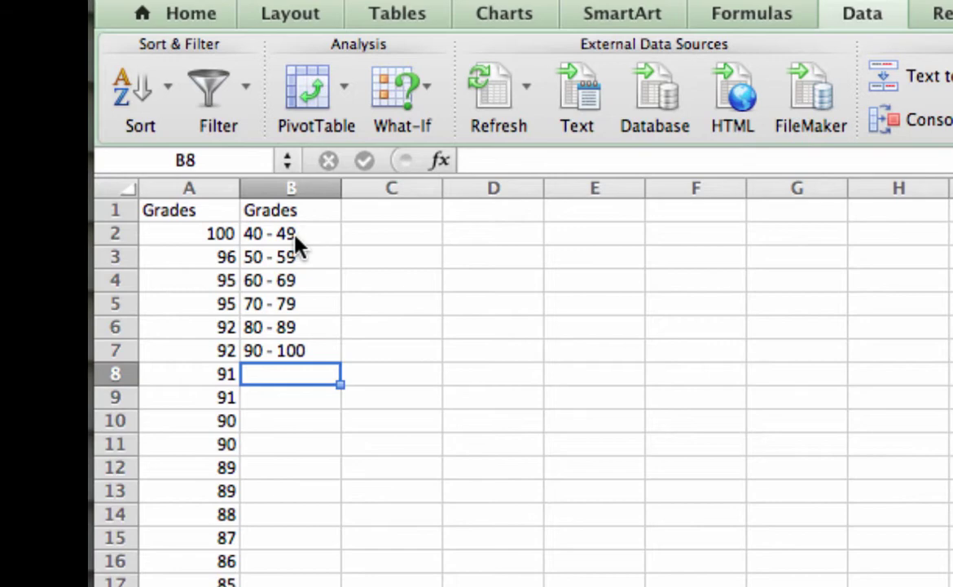
Add a 'Frequency' heading in C1 with counts 1 and 0 for 40 - 49 and 50 - 59
{"action": "left_click", "coordinate": [384, 206]}
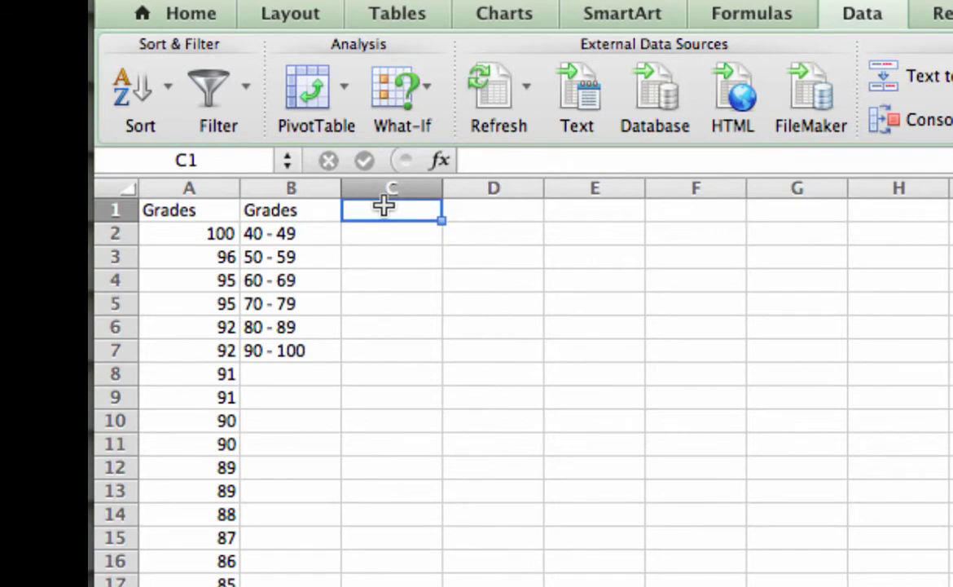
{"action": "type", "text": "Frequency"}
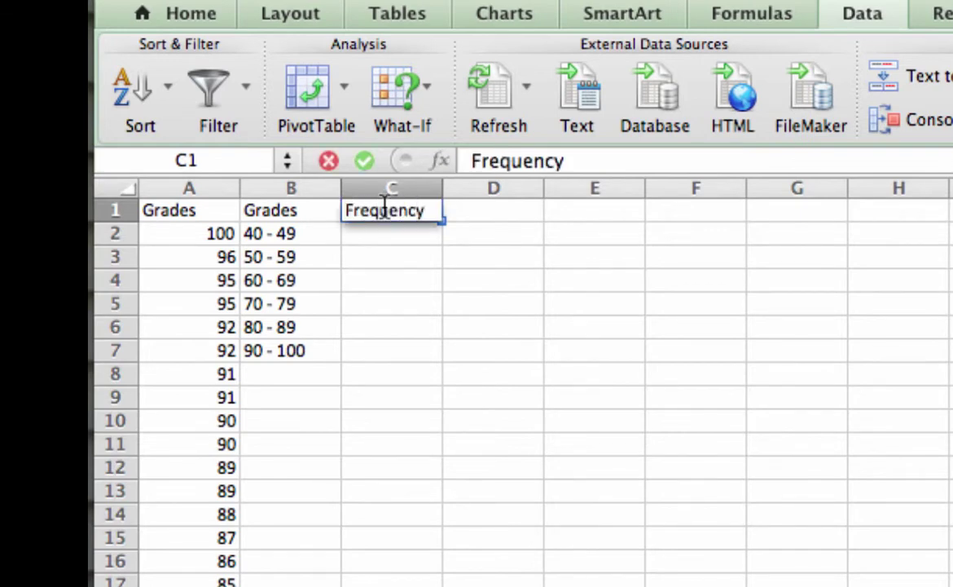
{"action": "key", "text": "Return"}
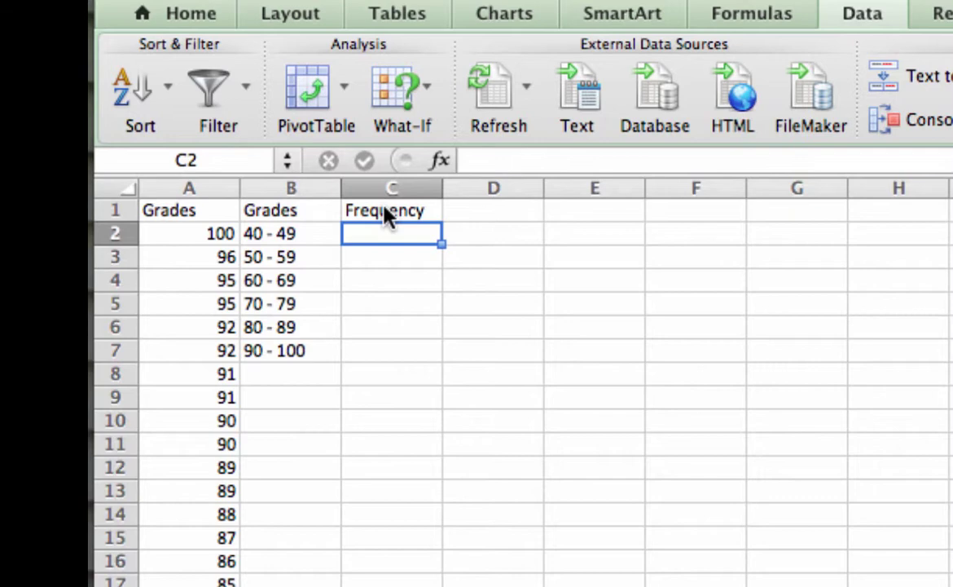
{"action": "type", "text": "1"}
{"action": "key", "text": "Return"}
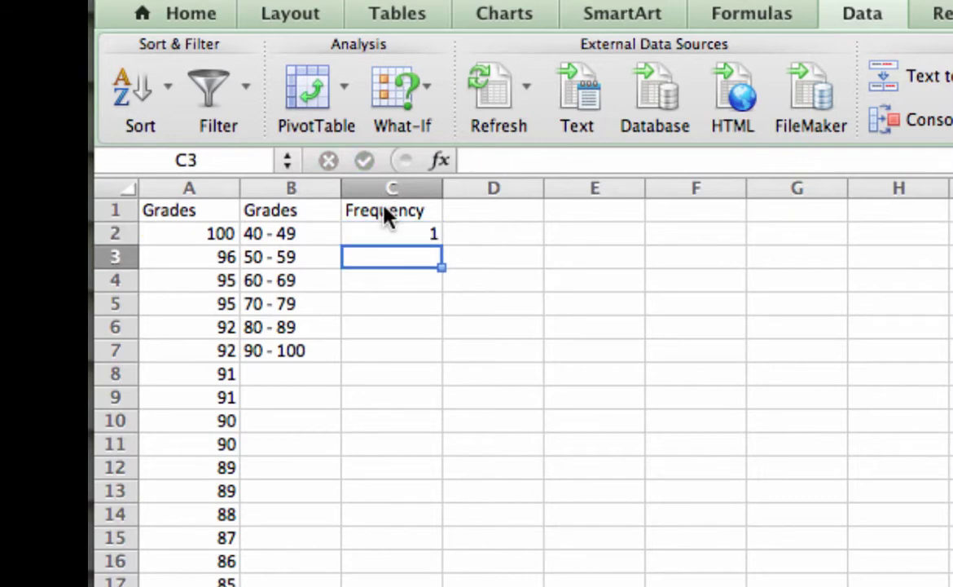
{"action": "type", "text": "0"}
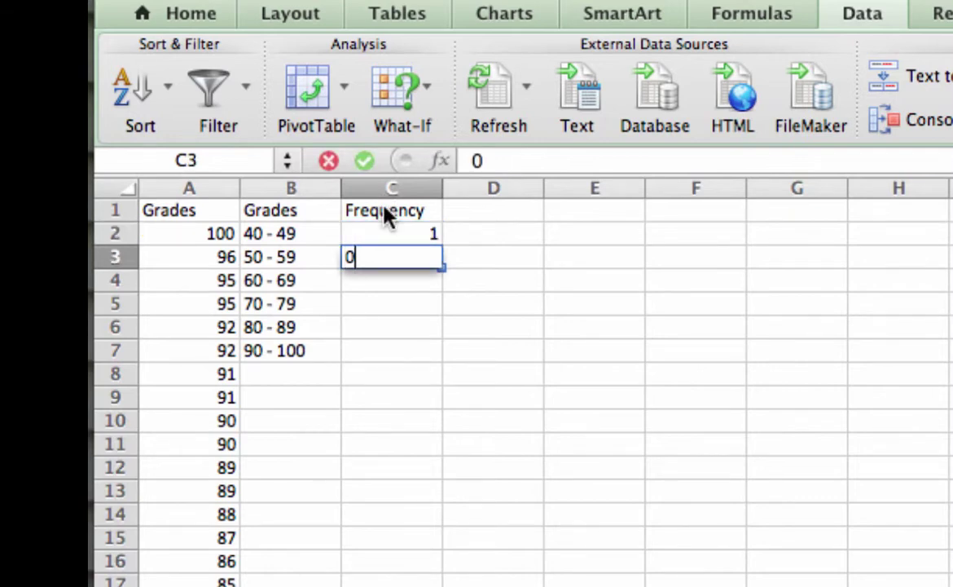
{"action": "key", "text": "Return"}
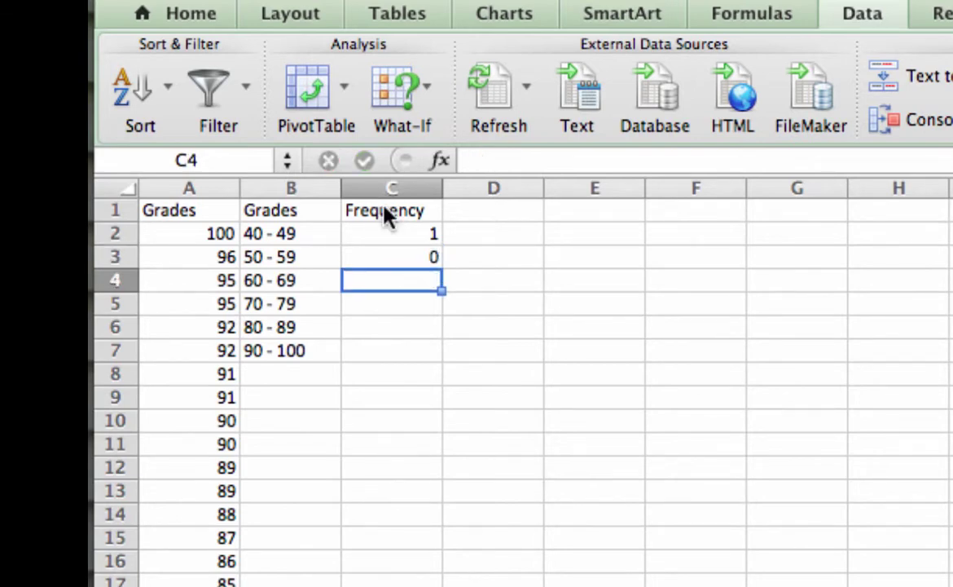
Enter counts 2, 7, 10 and 10 for the ranges 60 - 69 through 90 - 100
{"action": "type", "text": "2"}
{"action": "key", "text": "Return"}
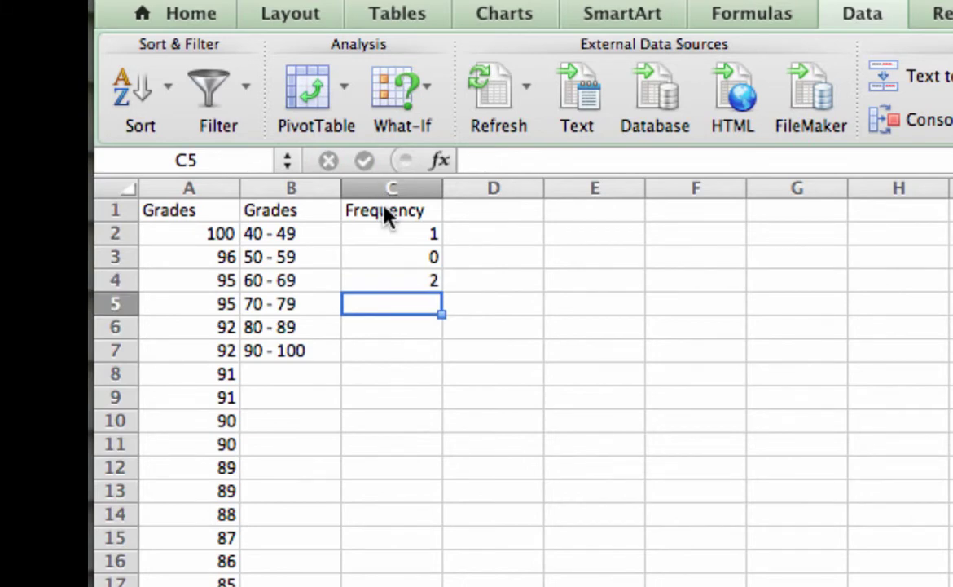
{"action": "type", "text": "7"}
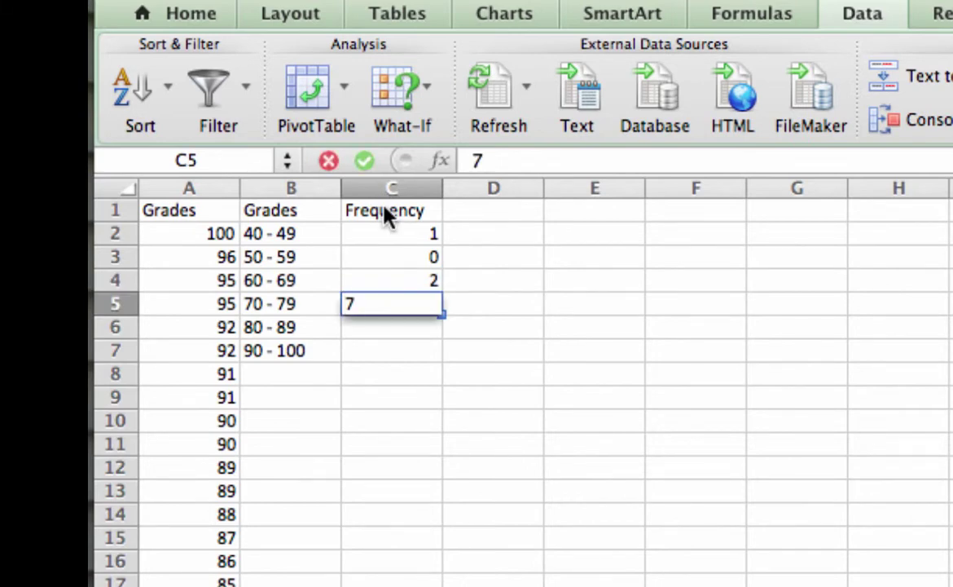
{"action": "key", "text": "Return"}
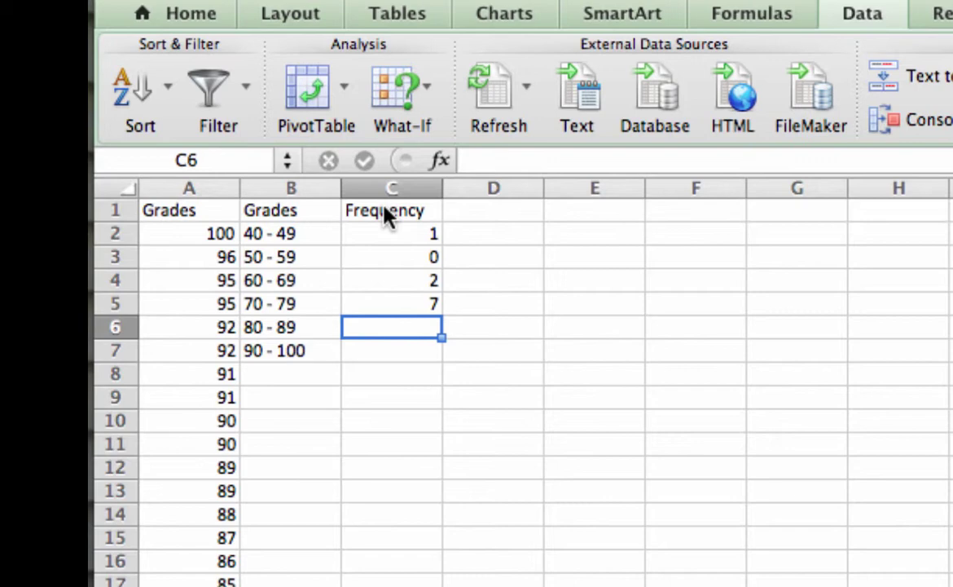
{"action": "type", "text": "10"}
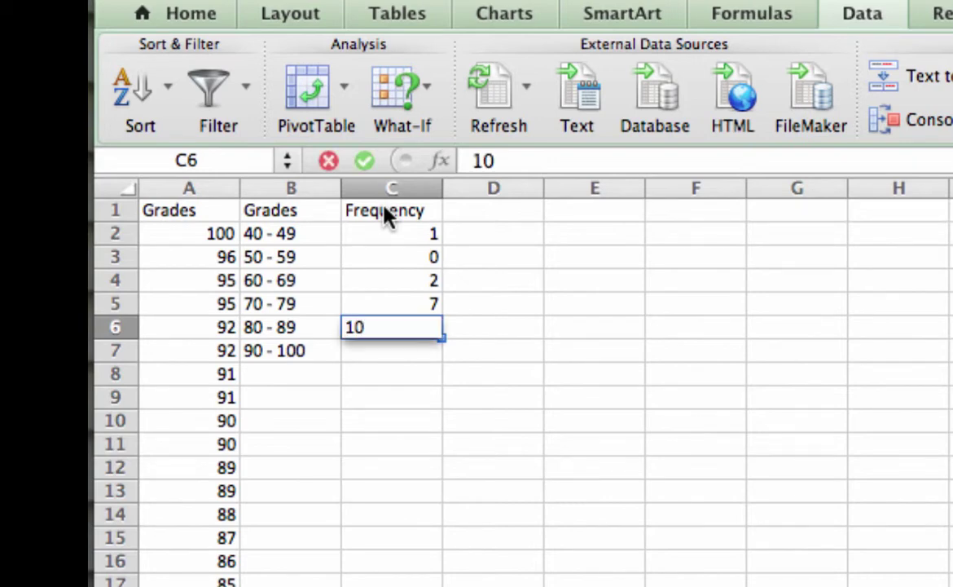
{"action": "key", "text": "Return"}
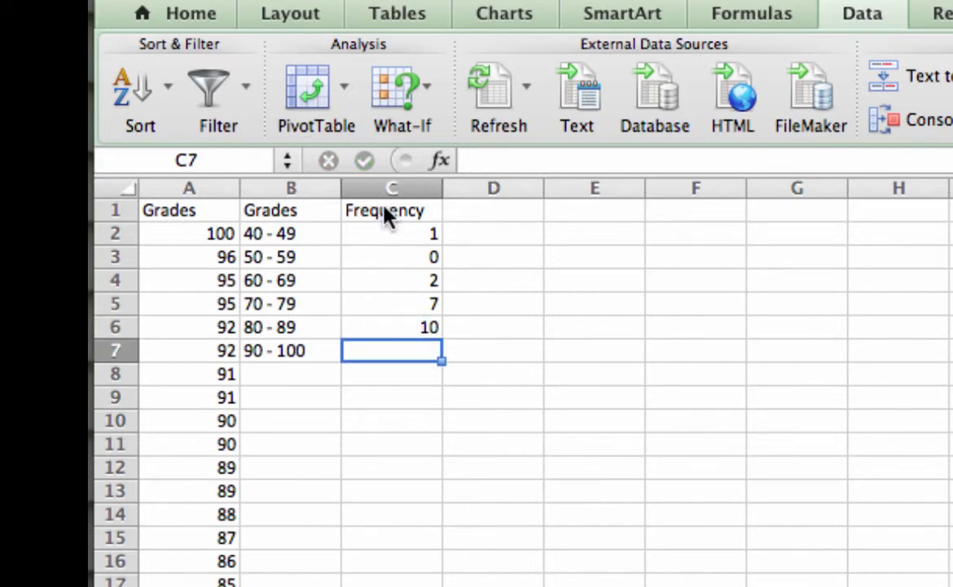
{"action": "type", "text": "10"}
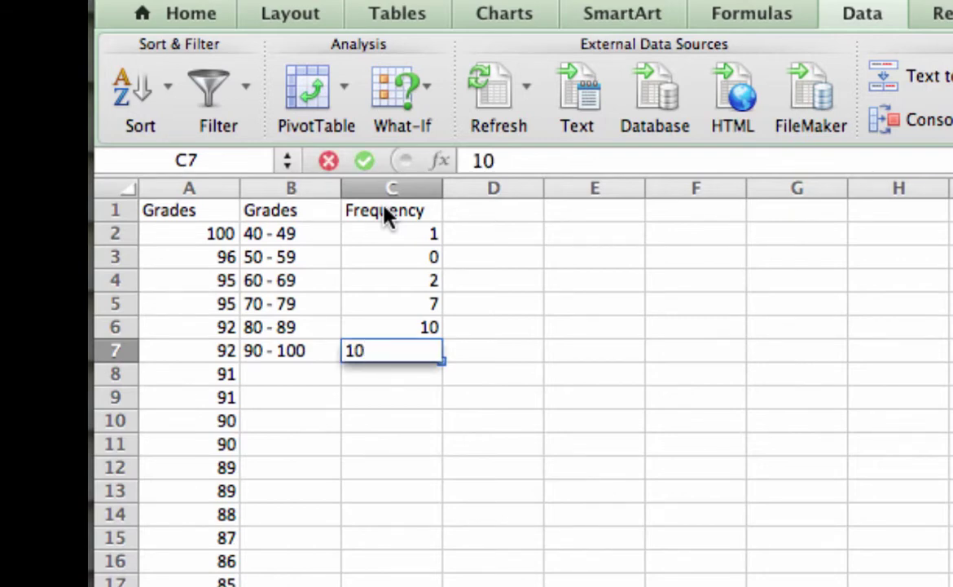
{"action": "key", "text": "Return"}
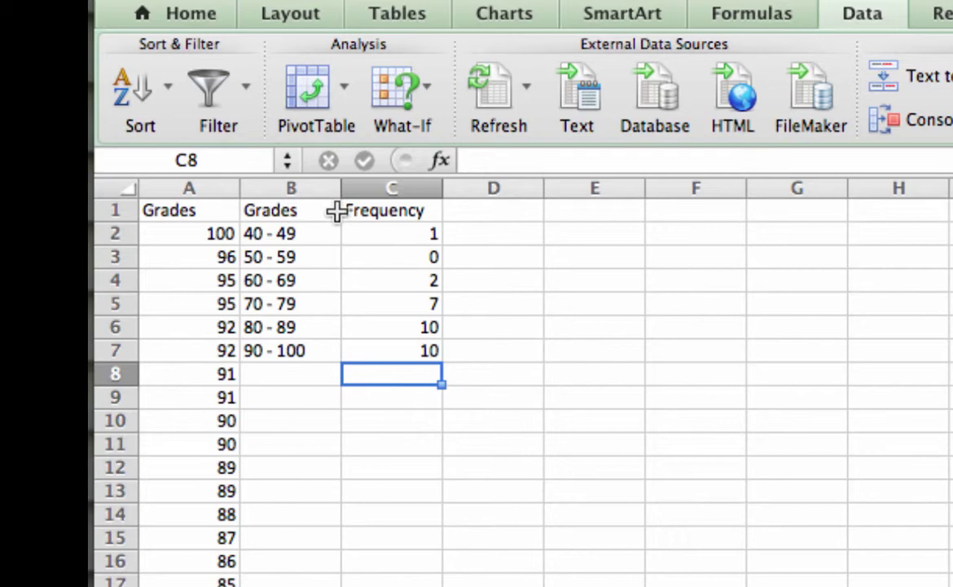
Insert a clustered column chart from the grade ranges and frequencies in B1:C7
{"action": "left_click_drag", "start_coordinate": [255, 210], "coordinate": [386, 351]}
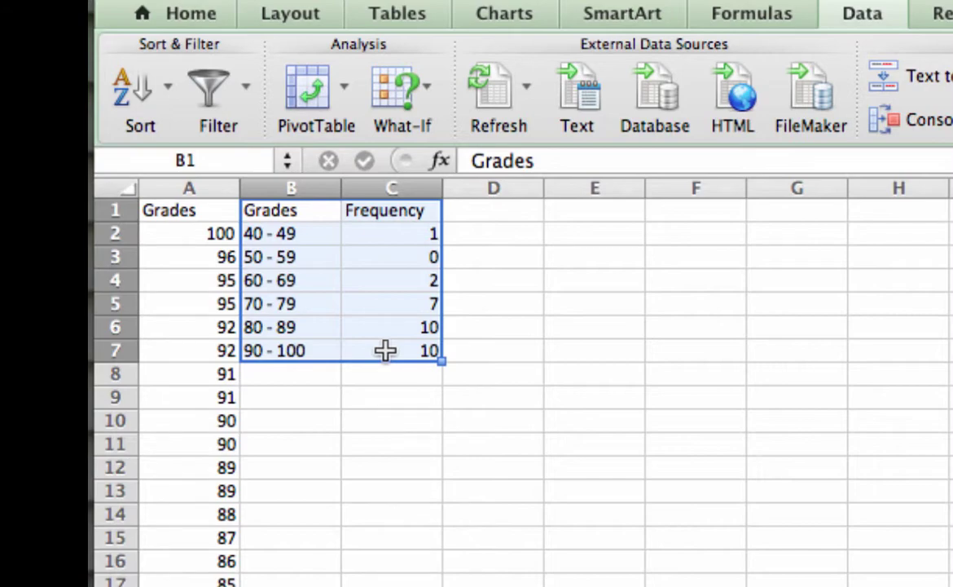
{"action": "left_click", "coordinate": [494, 20]}
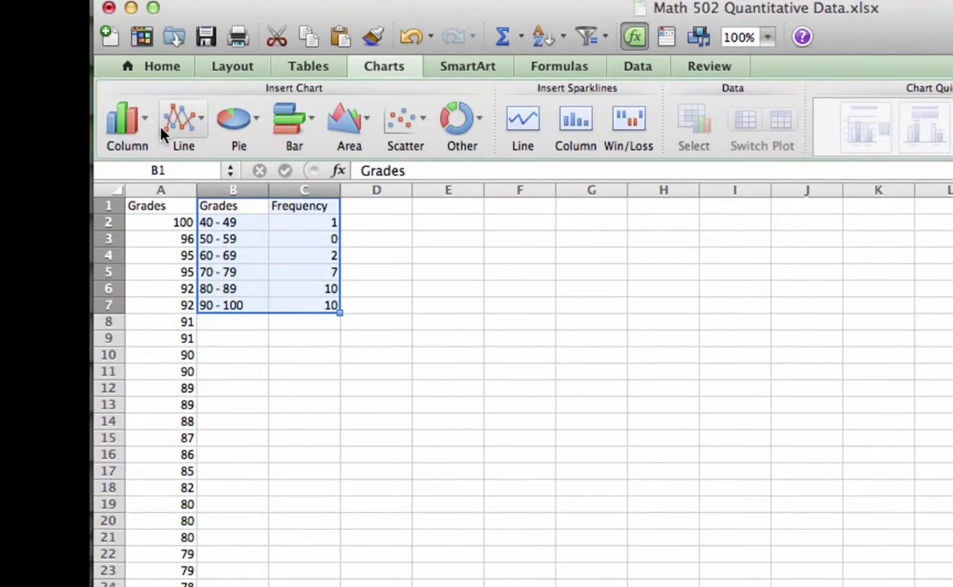
{"action": "left_click", "coordinate": [130, 126]}
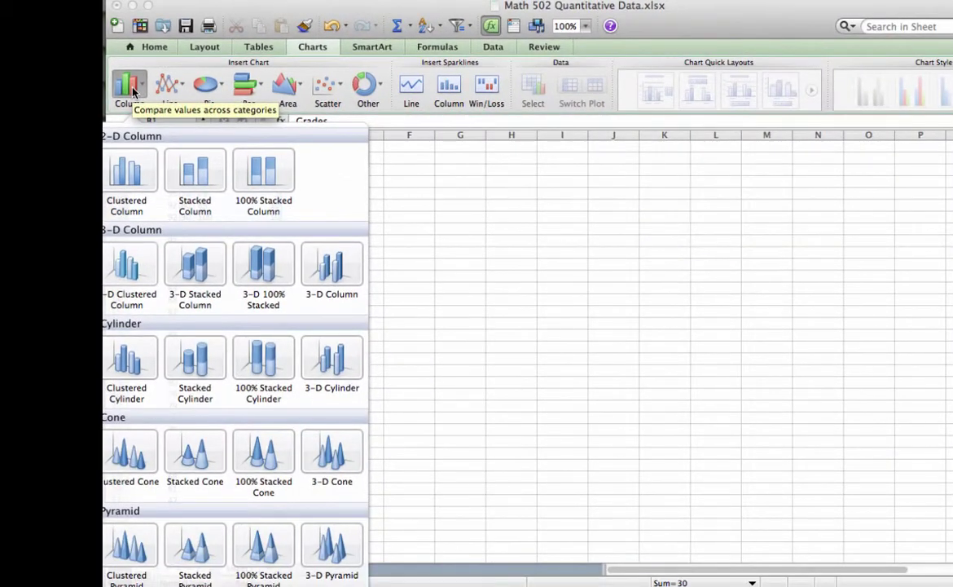
{"action": "left_click", "coordinate": [128, 169]}
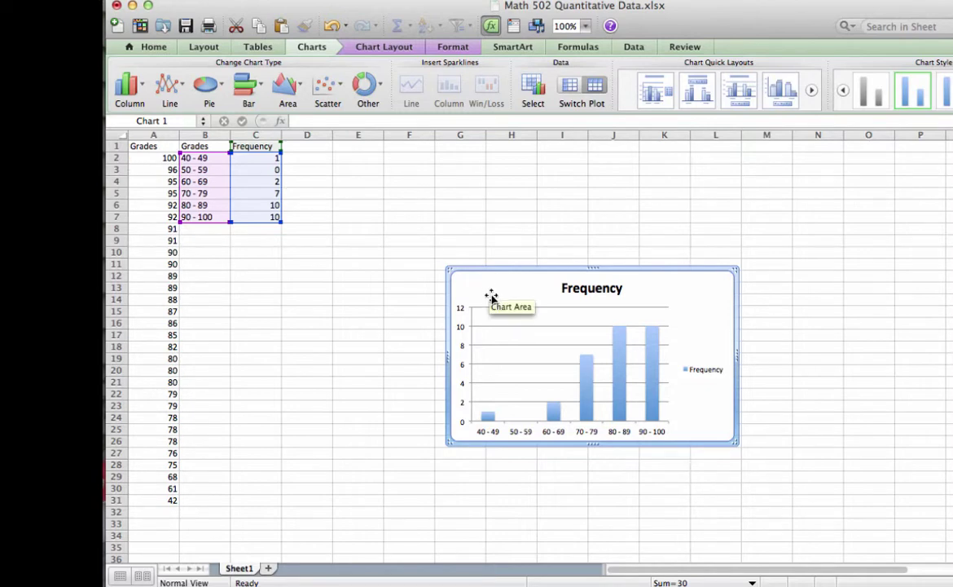
Drag the Frequency column chart up and left, next to the grade table
{"action": "left_click_drag", "start_coordinate": [492, 291], "coordinate": [378, 204]}
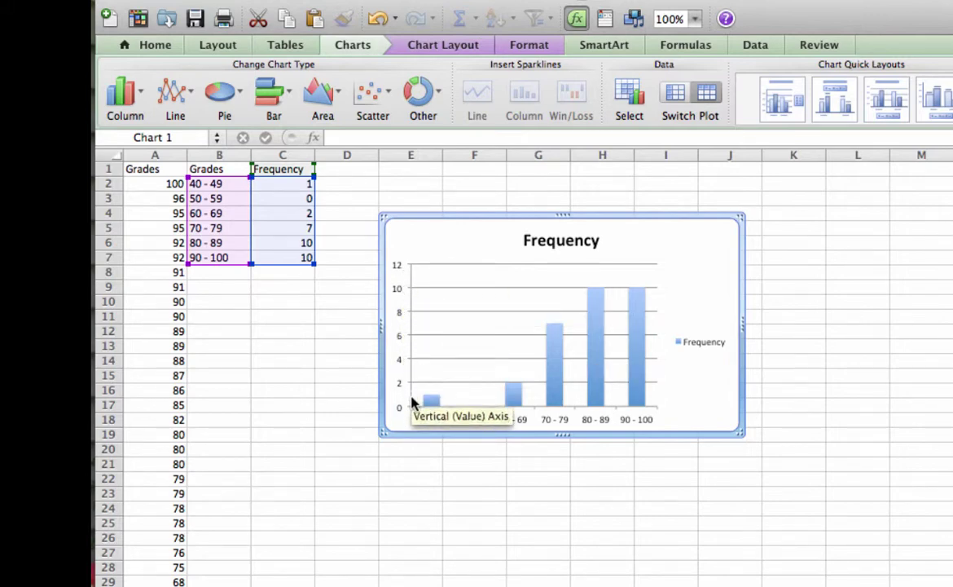
{"action": "left_click", "coordinate": [556, 245]}
{"action": "left_click", "coordinate": [713, 238]}
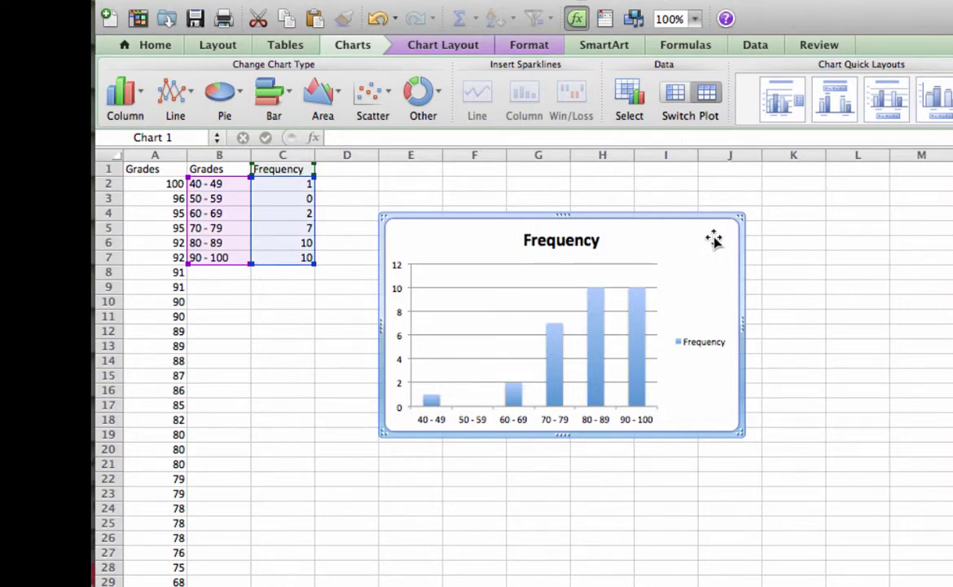
{"action": "left_click", "coordinate": [300, 168]}
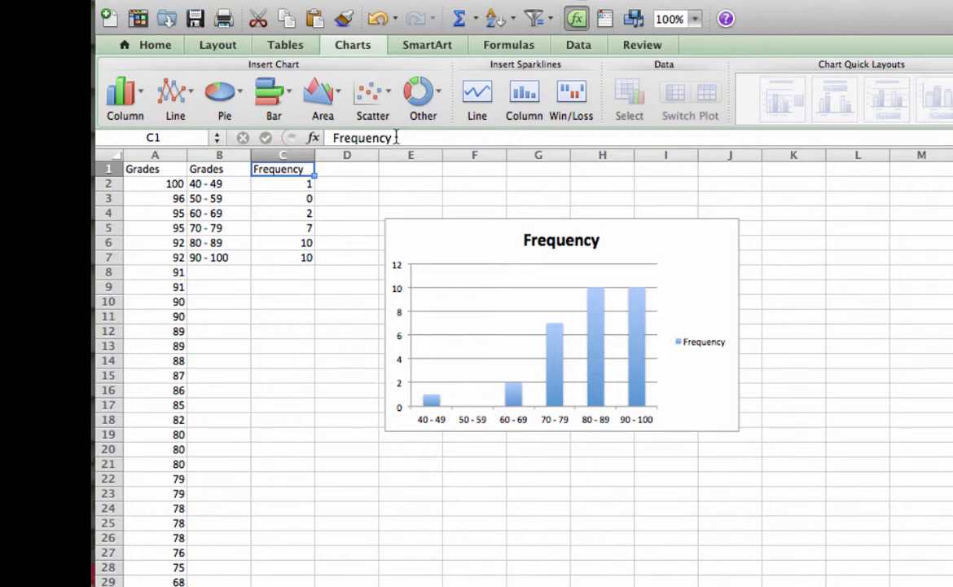
Change C1 to 'Exam Grades for Math Class' to retitle the chart, and delete the legend
{"action": "left_click_drag", "start_coordinate": [397, 137], "coordinate": [323, 137]}
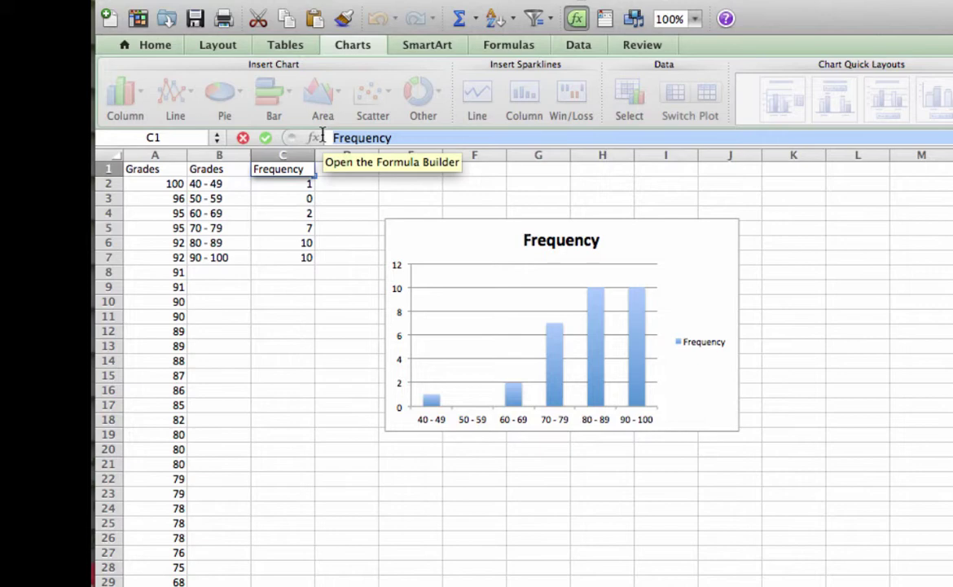
{"action": "type", "text": "E"}
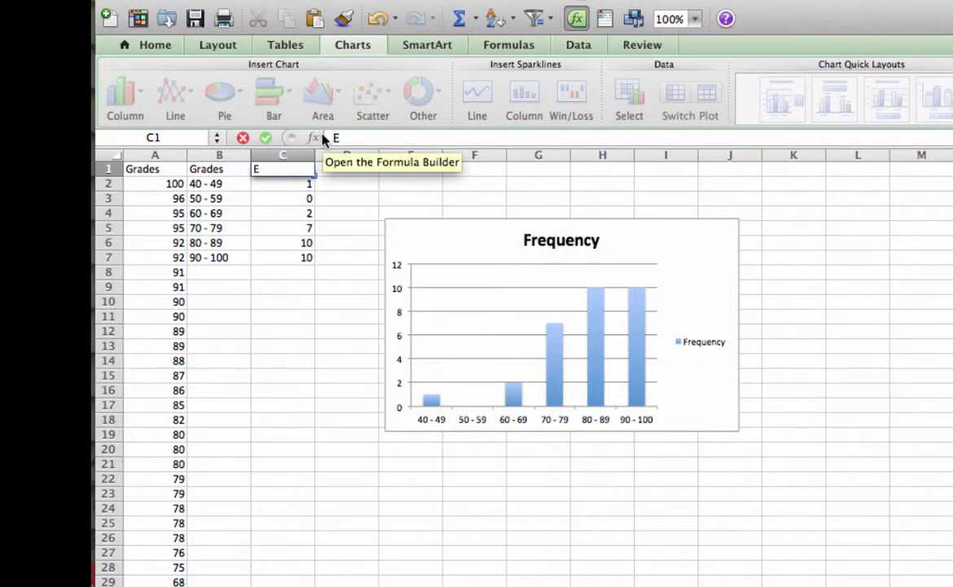
{"action": "type", "text": "xam Grad"}
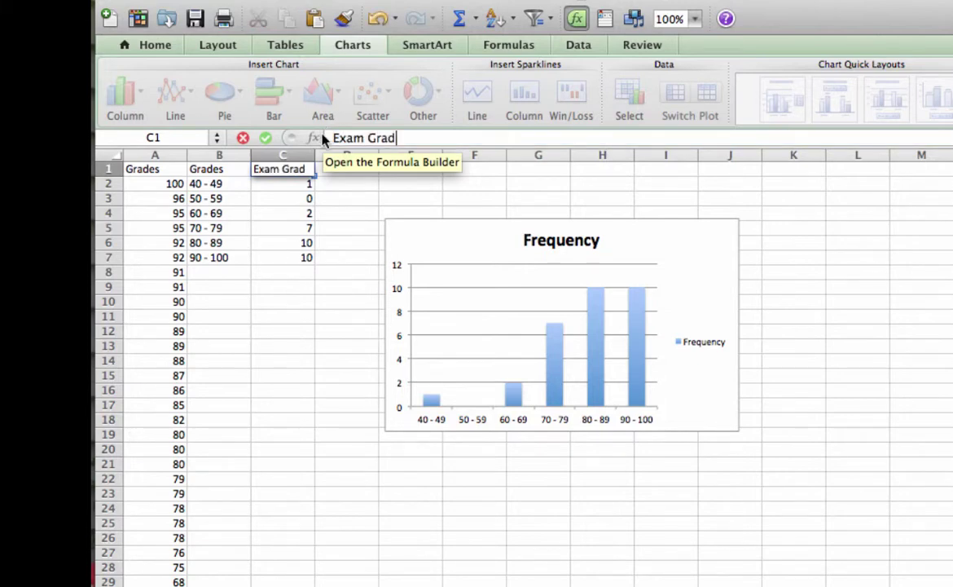
{"action": "type", "text": "es for Math Class"}
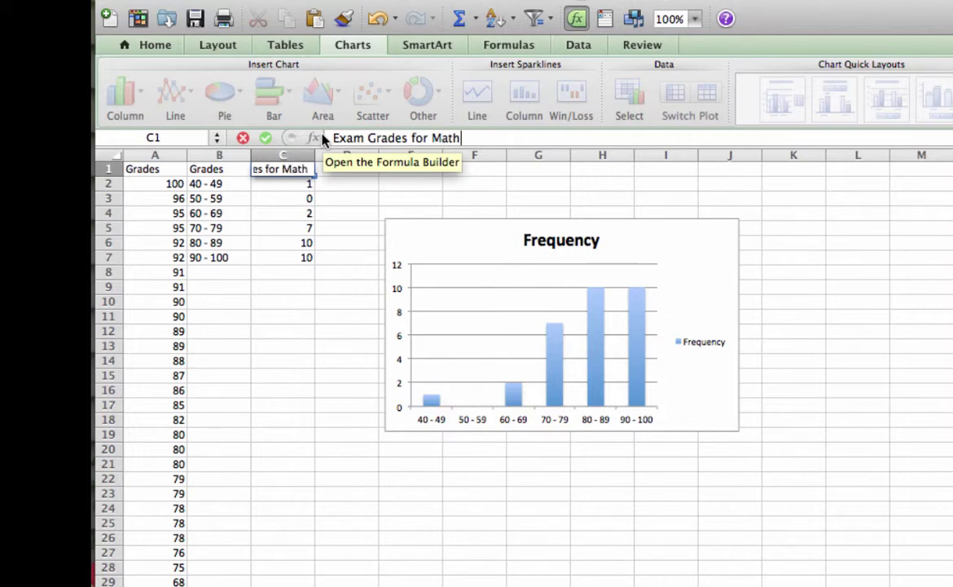
{"action": "key", "text": "Return"}
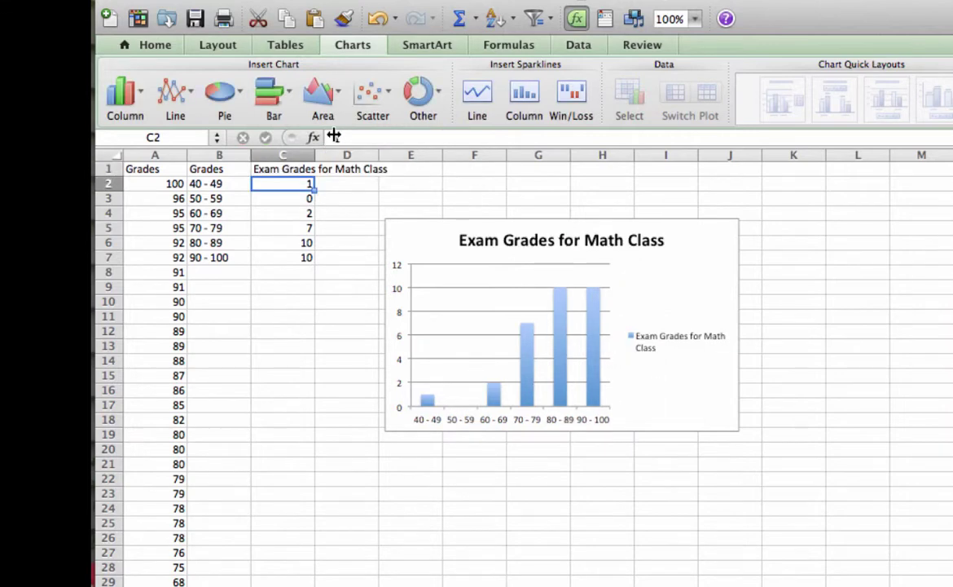
{"action": "left_click", "coordinate": [681, 341]}
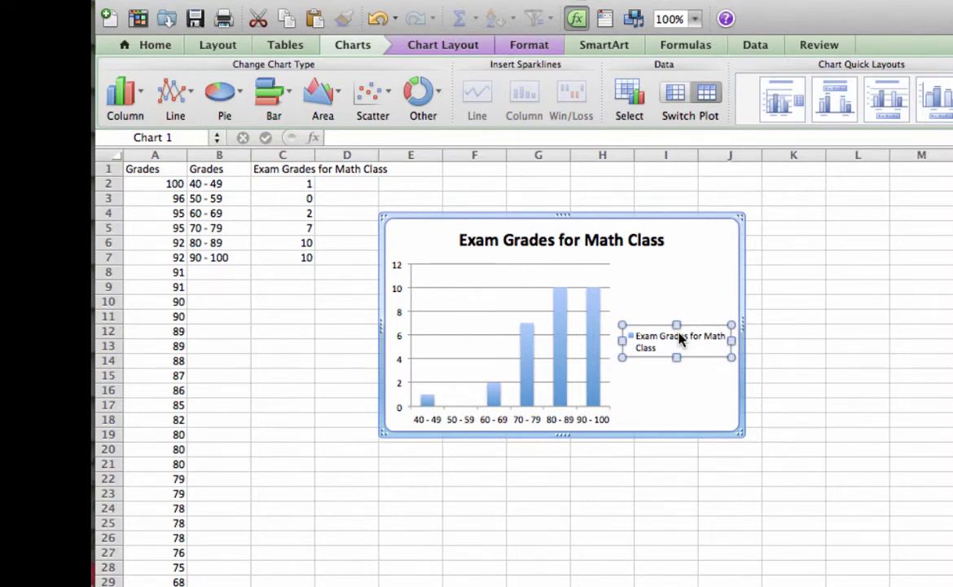
{"action": "key", "text": "Delete"}
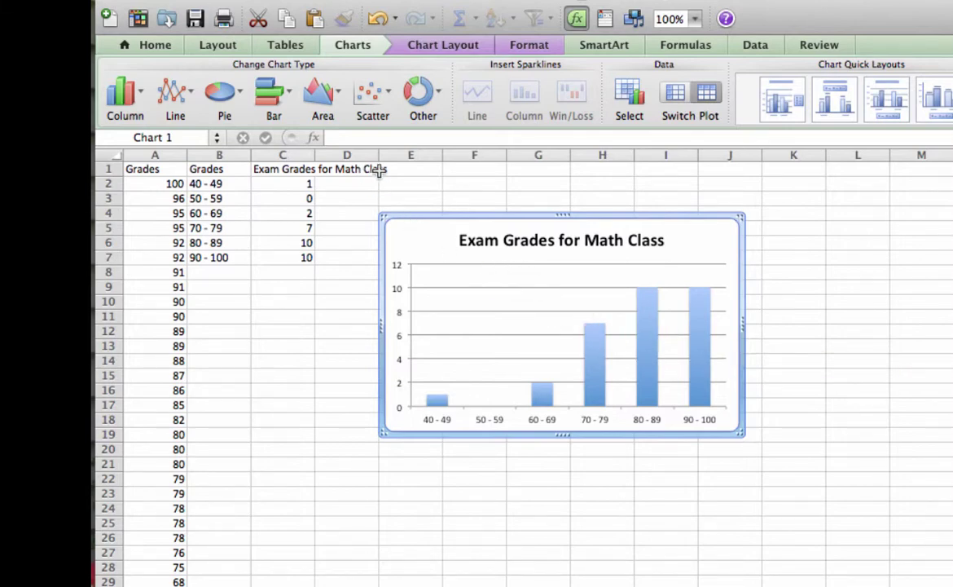
Add a horizontal axis title 'Grades' below the axis
{"action": "left_click", "coordinate": [444, 46]}
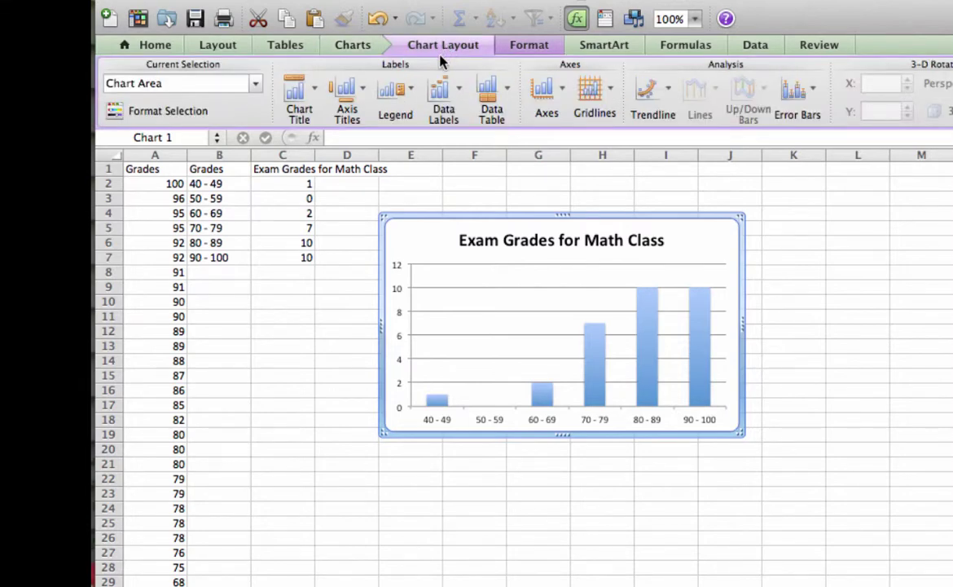
{"action": "left_click", "coordinate": [362, 105]}
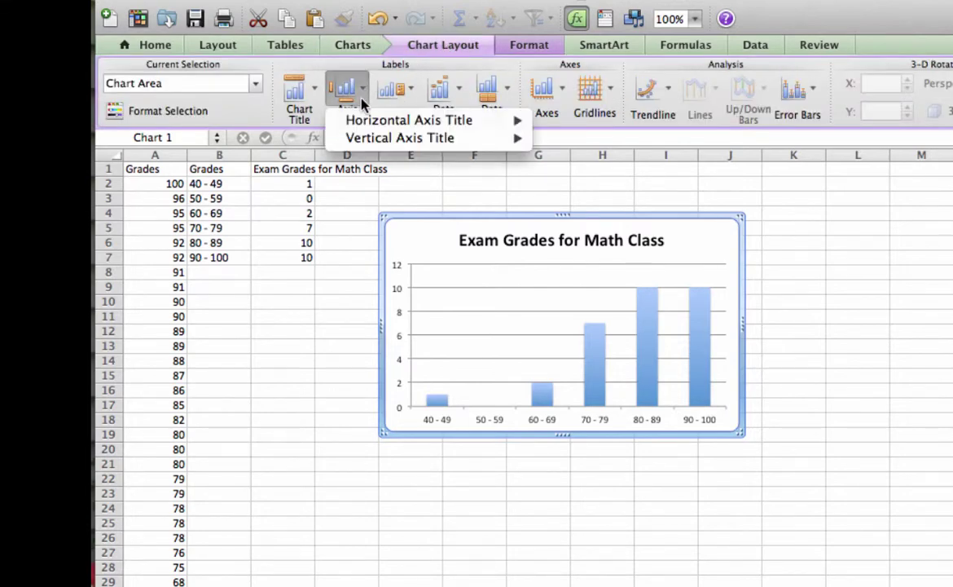
{"action": "mouse_move", "coordinate": [448, 121]}
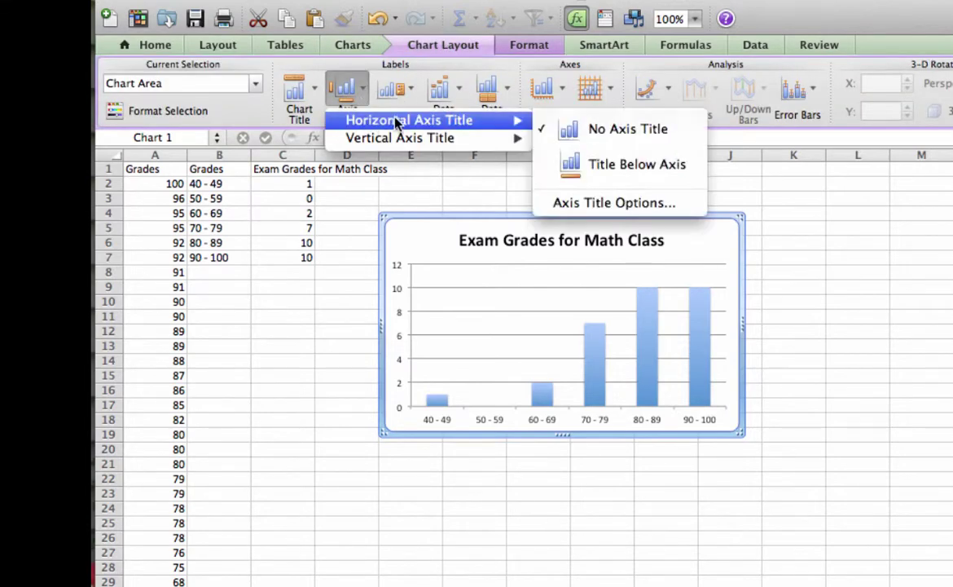
{"action": "left_click", "coordinate": [606, 166]}
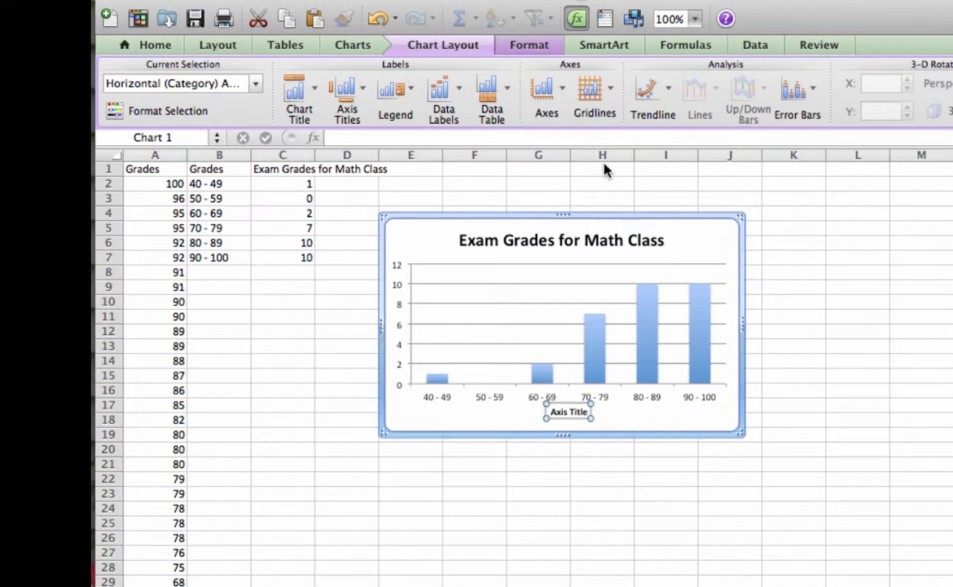
{"action": "type", "text": "Grades"}
{"action": "key", "text": "Return"}
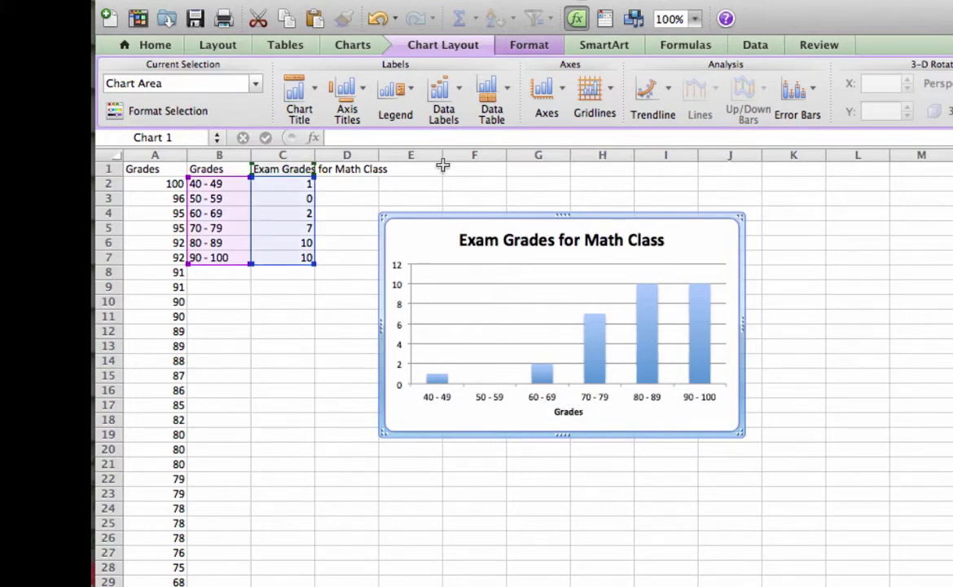
Add a rotated vertical axis title reading 'Frequency'
{"action": "left_click", "coordinate": [359, 92]}
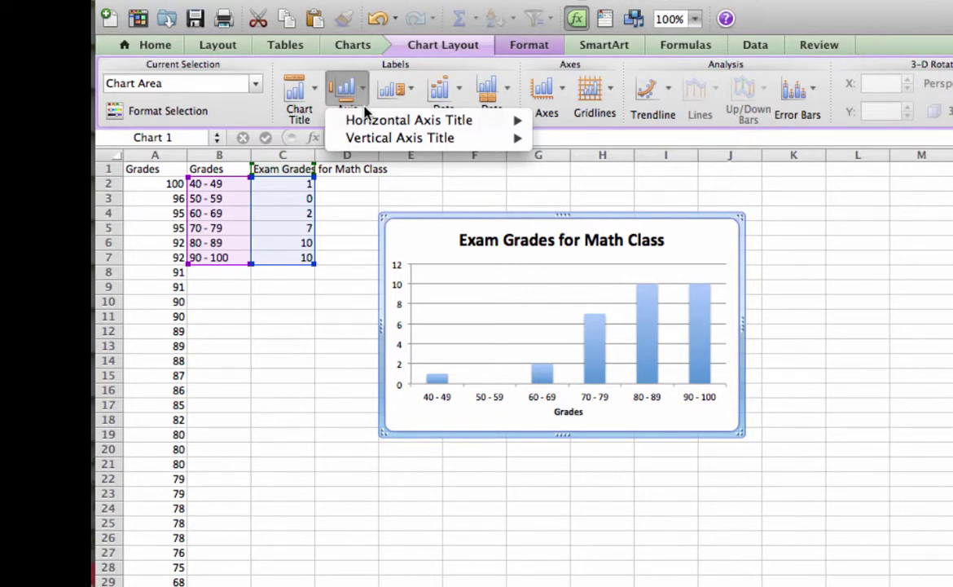
{"action": "mouse_move", "coordinate": [359, 138]}
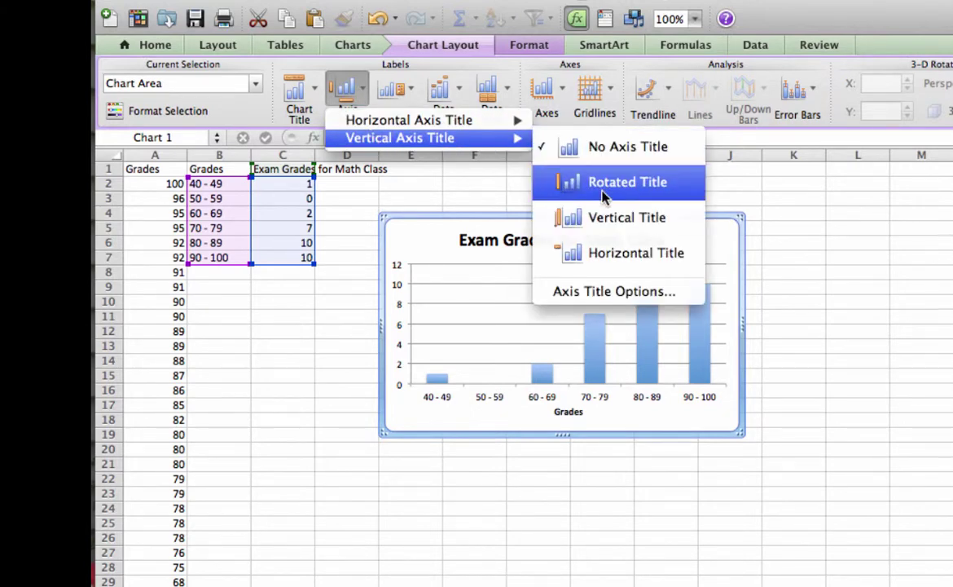
{"action": "left_click", "coordinate": [604, 181]}
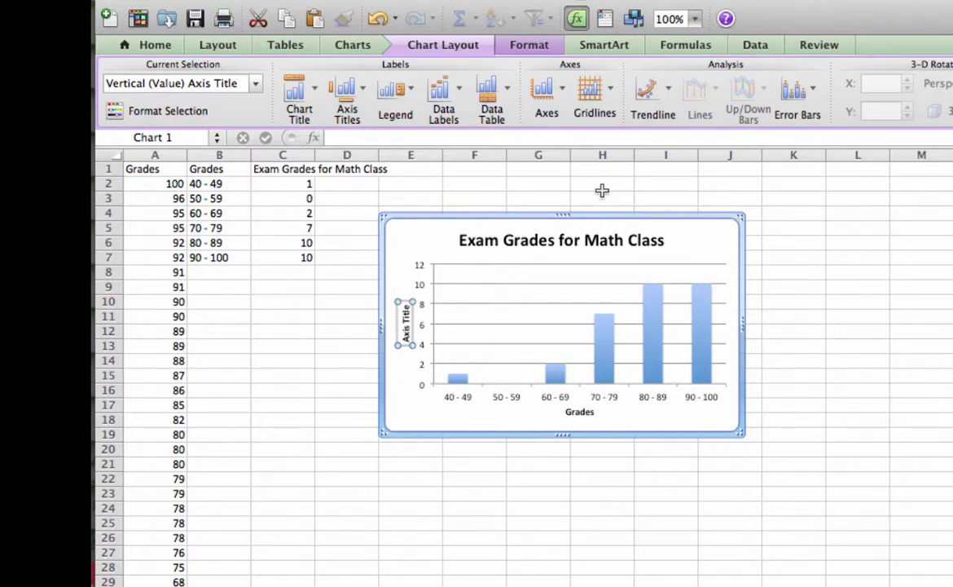
{"action": "type", "text": "Frequency"}
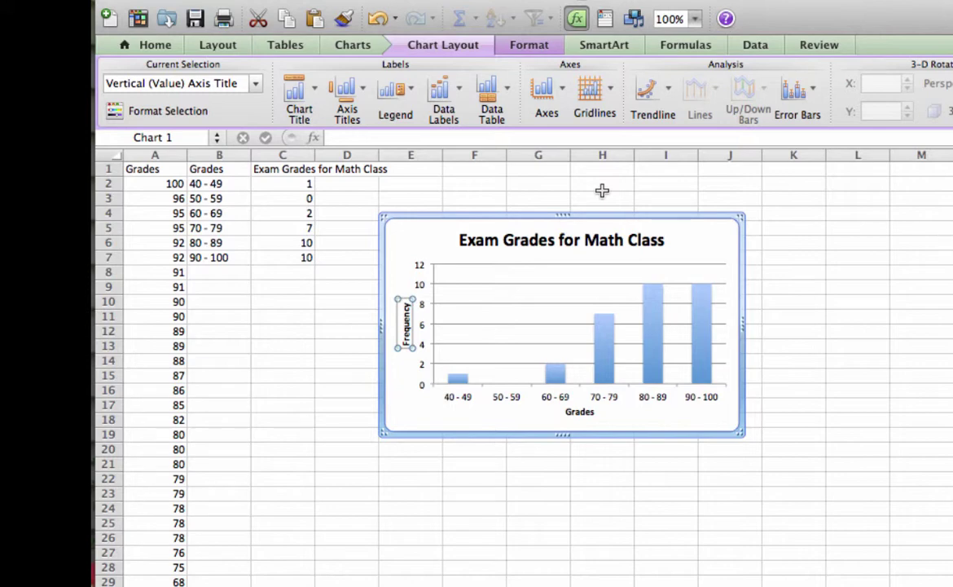
Set the bar series gap width from 150% to 2% in Format Data Series
{"action": "left_click", "coordinate": [604, 338]}
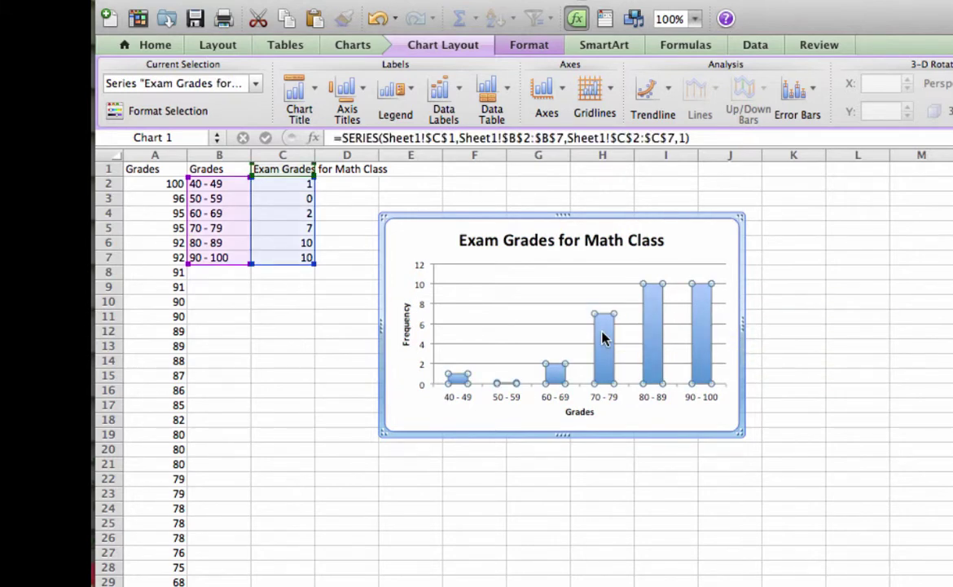
{"action": "right_click", "coordinate": [604, 338]}
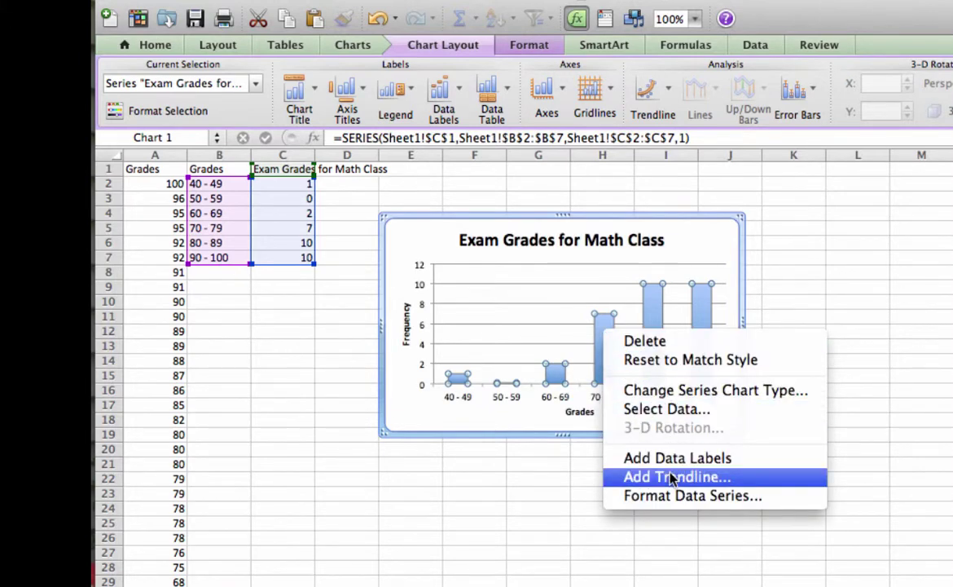
{"action": "left_click", "coordinate": [673, 498]}
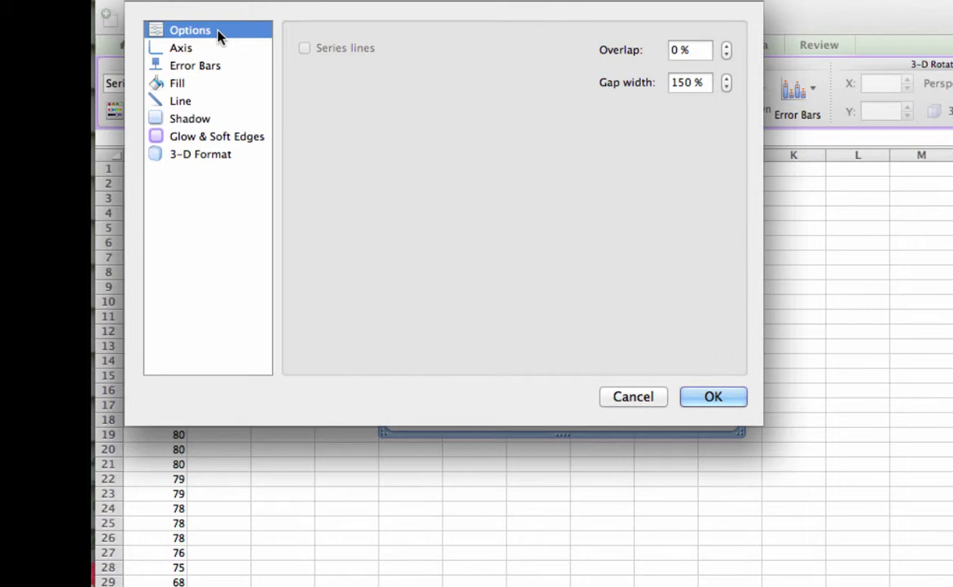
{"action": "left_click", "coordinate": [692, 83]}
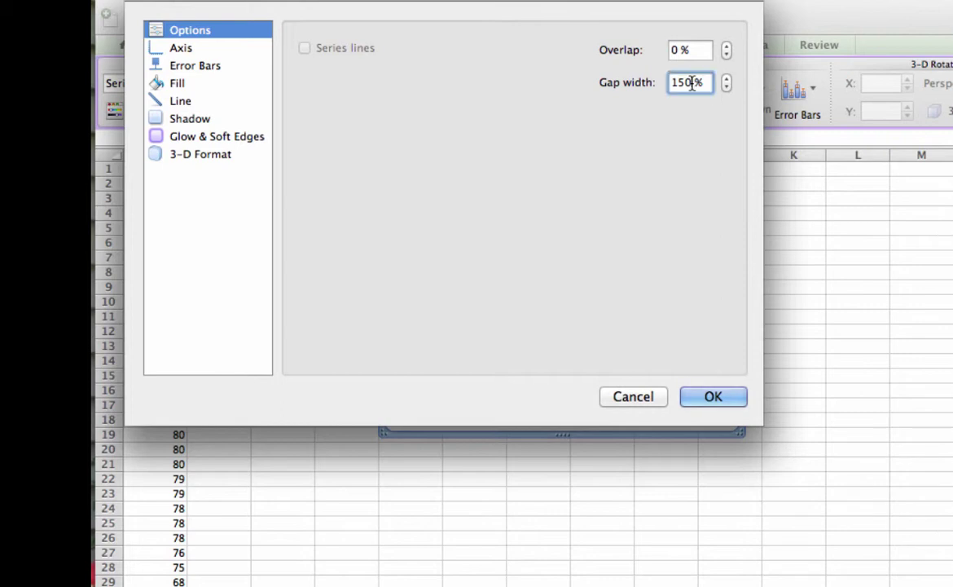
{"action": "double_click", "coordinate": [681, 83]}
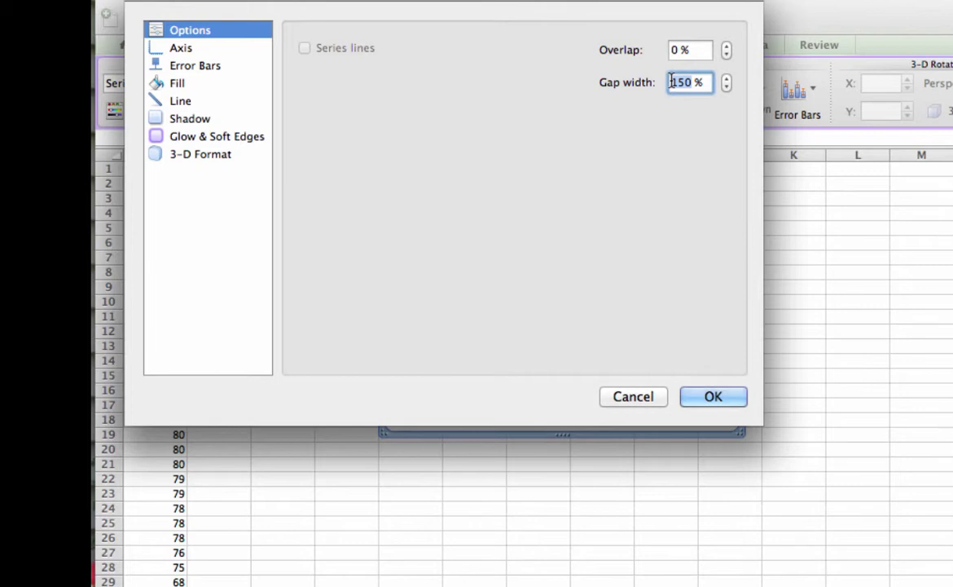
{"action": "type", "text": "22"}
{"action": "key", "text": "BackSpace"}
{"action": "left_click", "coordinate": [725, 396]}
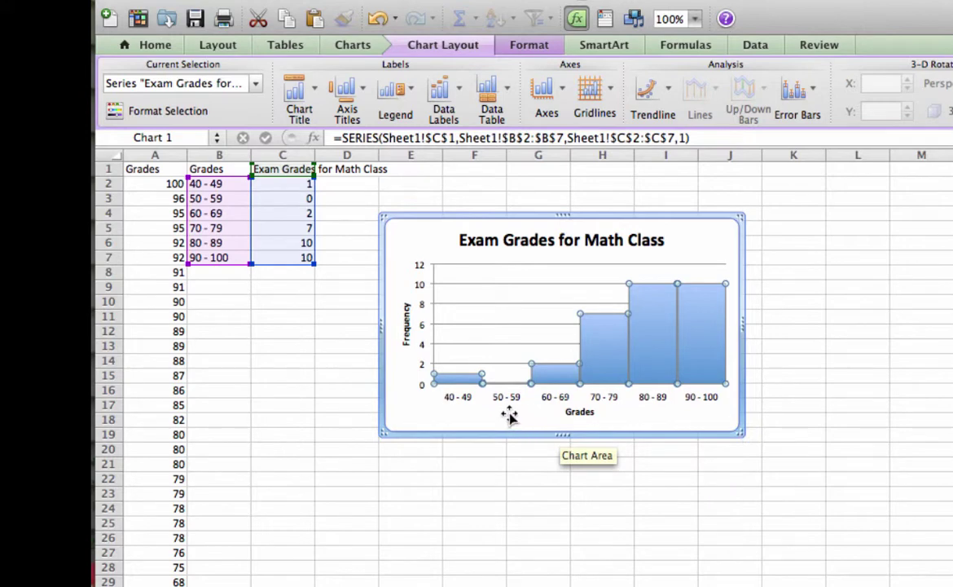
{"action": "left_click", "coordinate": [517, 463]}
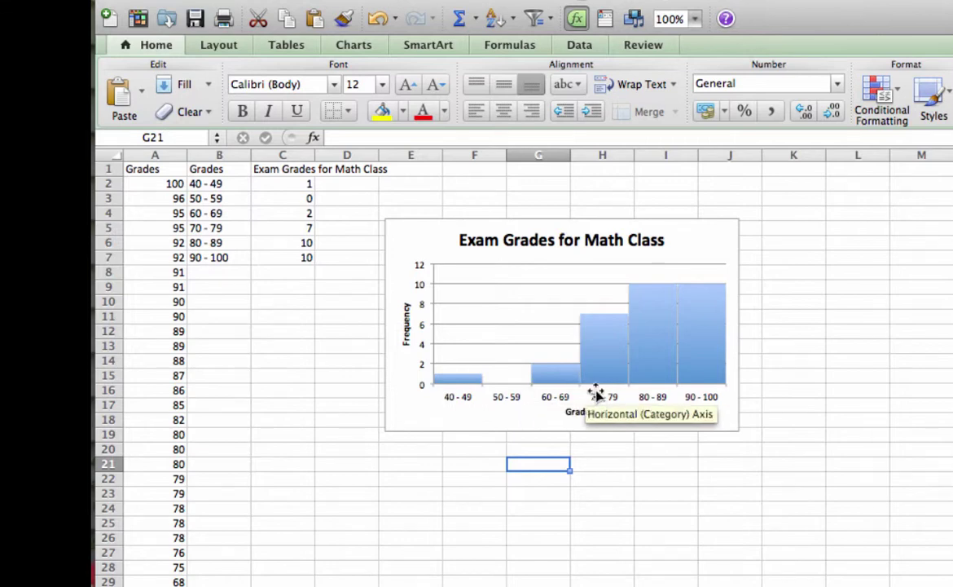
{"action": "mouse_move", "coordinate": [711, 292]}
{"action": "mouse_move", "coordinate": [653, 296]}
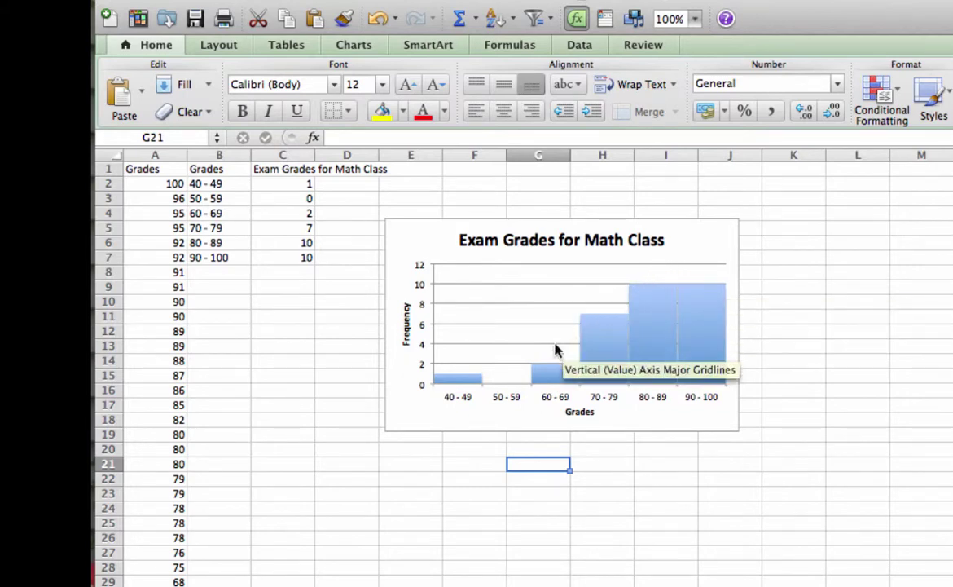
{"action": "mouse_move", "coordinate": [477, 381]}
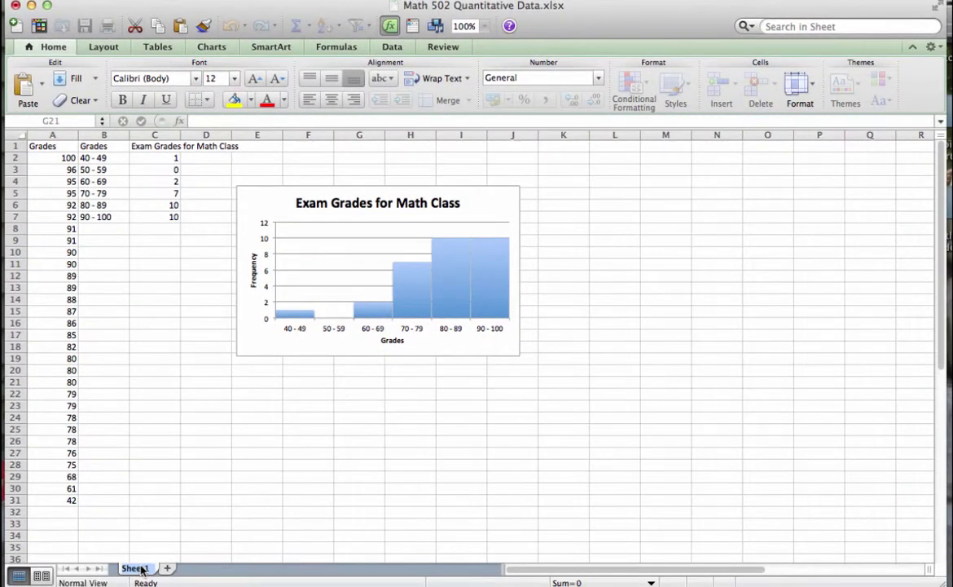
Type 'Exam Grades in Histogram' as the new name for the Sheet1 tab
{"action": "type", "text": "Exam Gra"}
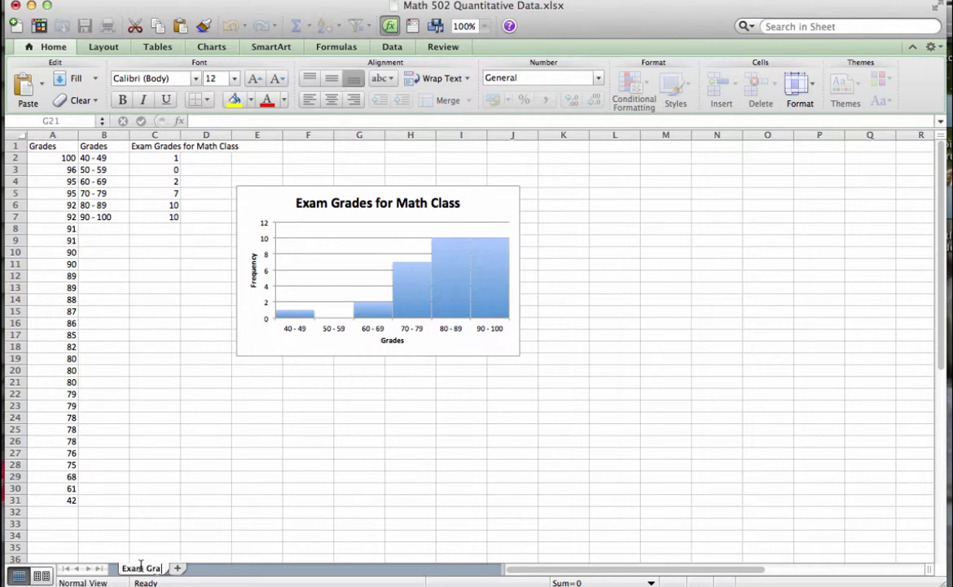
{"action": "type", "text": "des in Hi"}
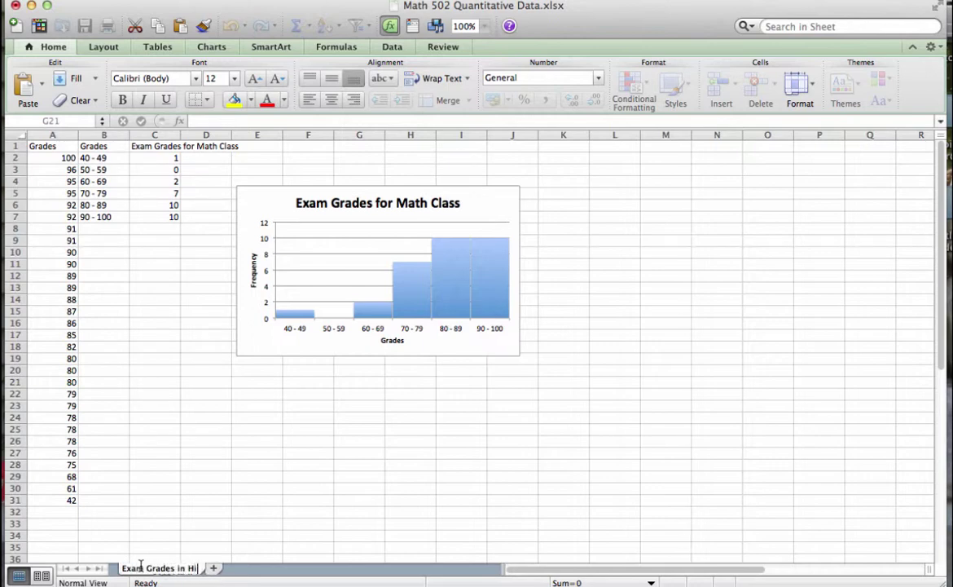
{"action": "type", "text": "stogram"}
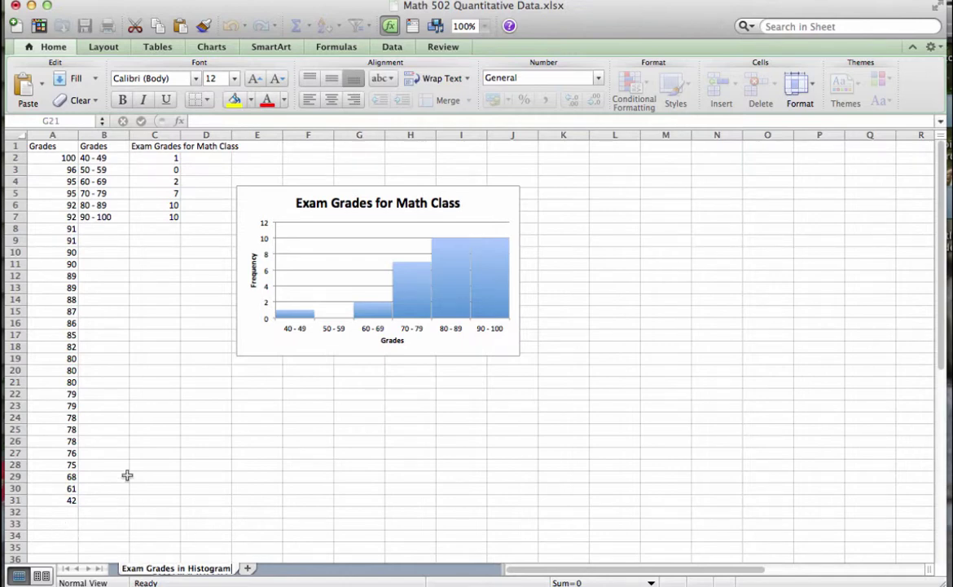
Select the B1:C7 grade-range and frequency table and copy it with Command+C
{"action": "left_click_drag", "start_coordinate": [87, 146], "coordinate": [150, 217]}
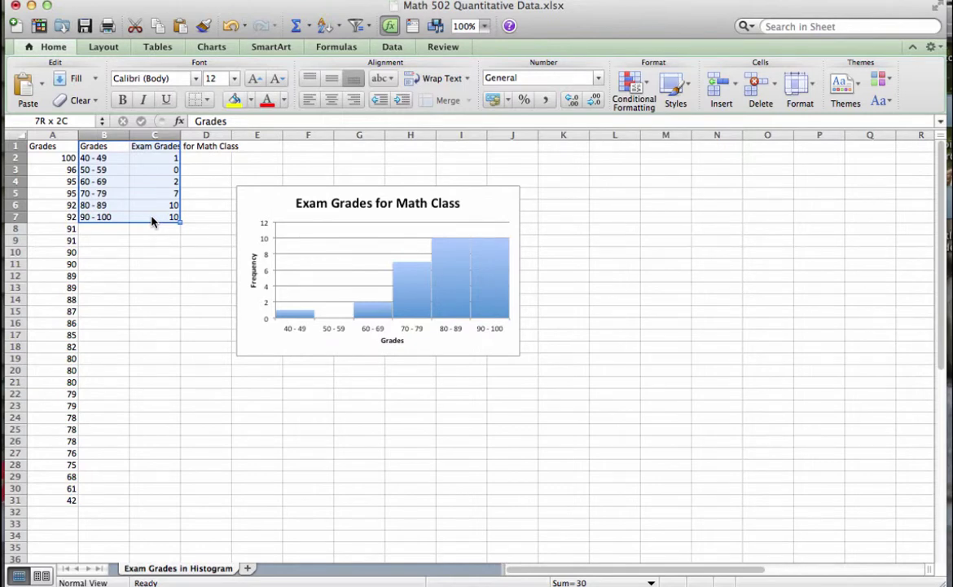
{"action": "left_click_drag", "start_coordinate": [152, 221], "coordinate": [152, 221]}
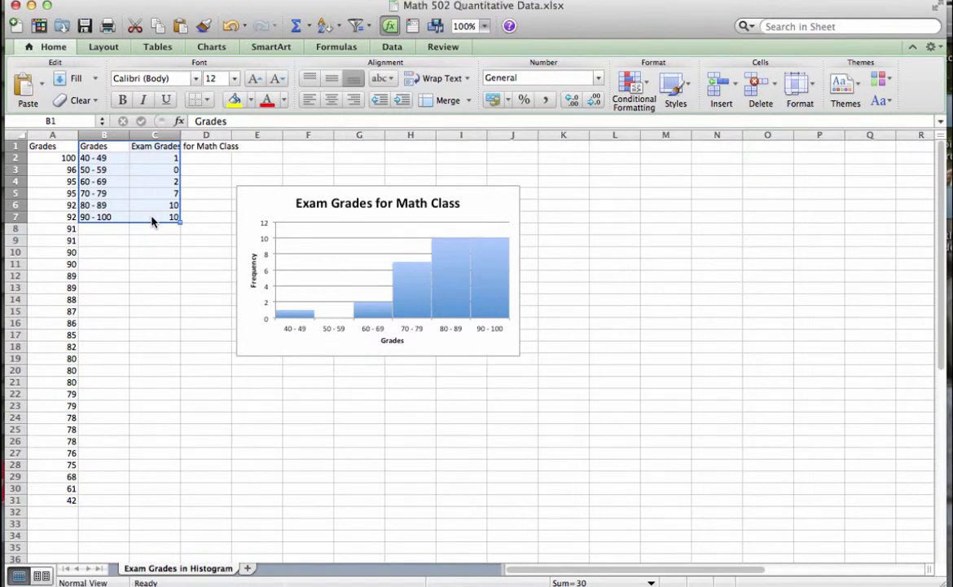
{"action": "key", "text": "super+c"}
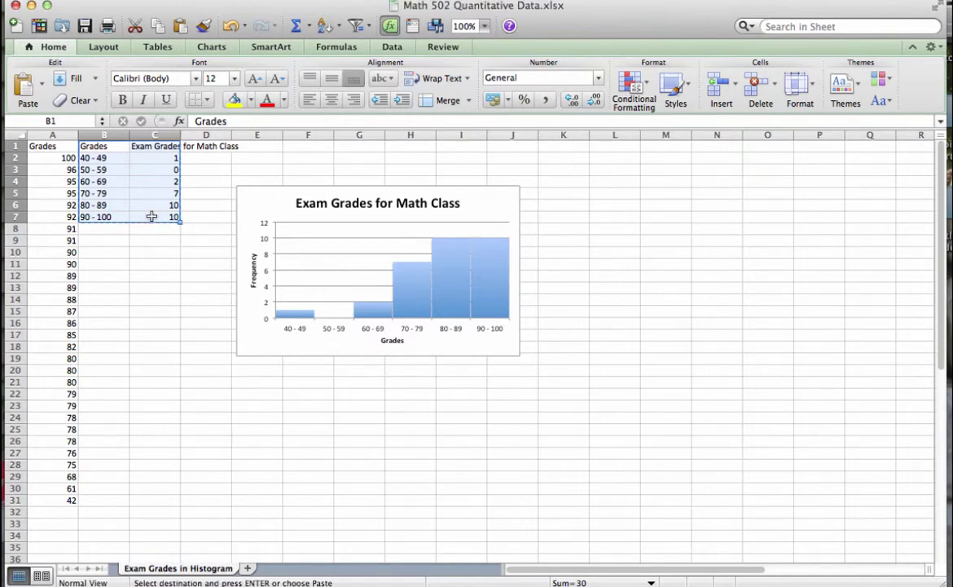
Paste the grade table into a new sheet and add a '>100' row with frequency 0
{"action": "left_click", "coordinate": [248, 569]}
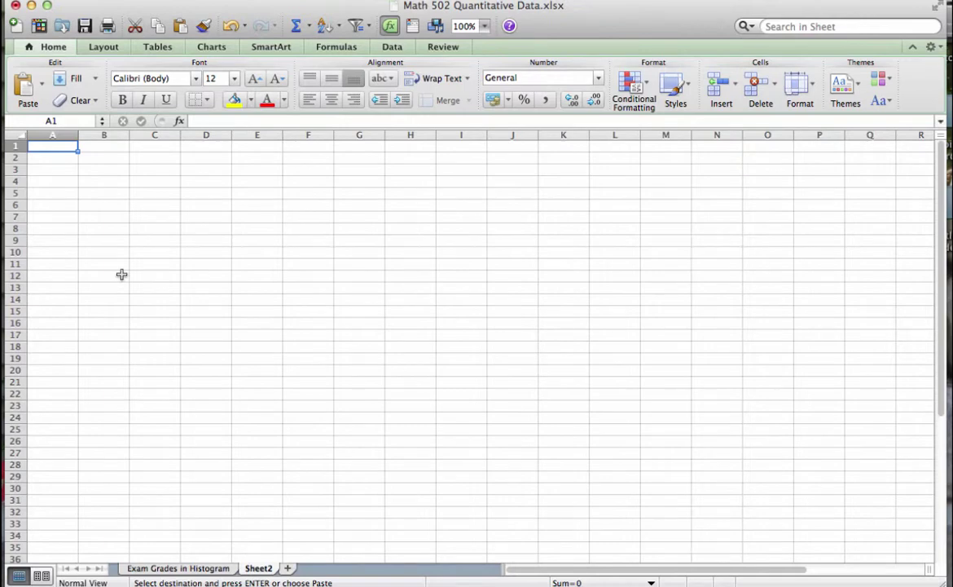
{"action": "key", "text": "super+v"}
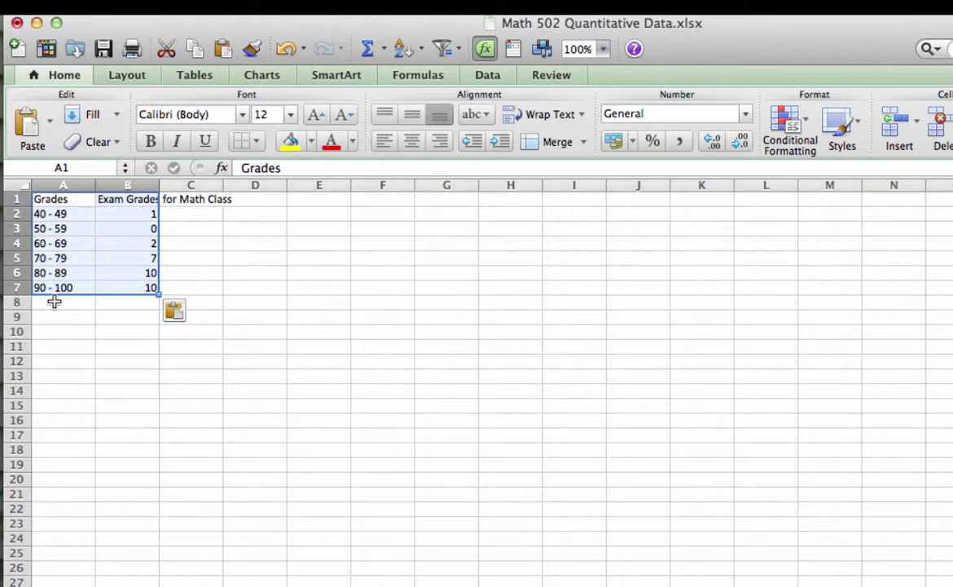
{"action": "left_click", "coordinate": [54, 302]}
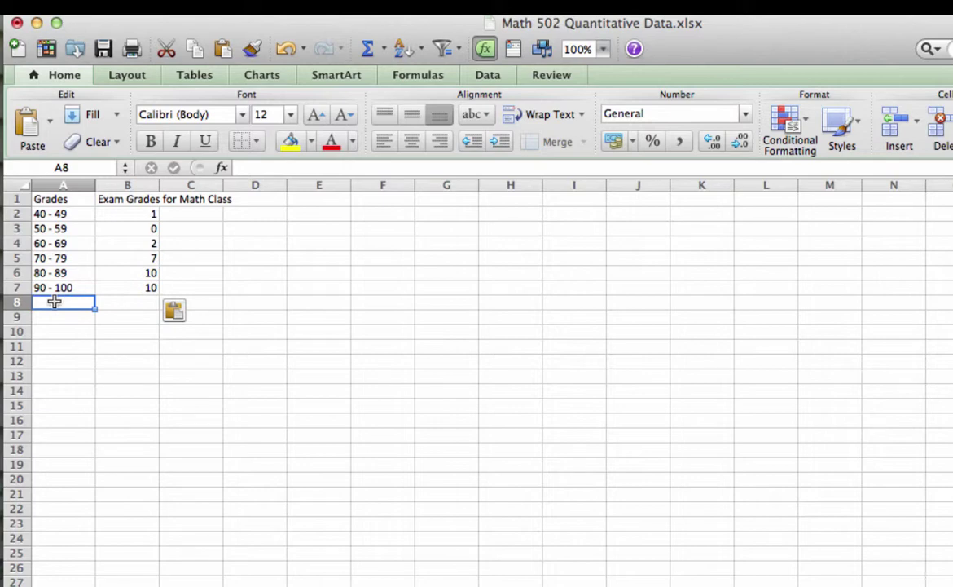
{"action": "type", "text": ">100"}
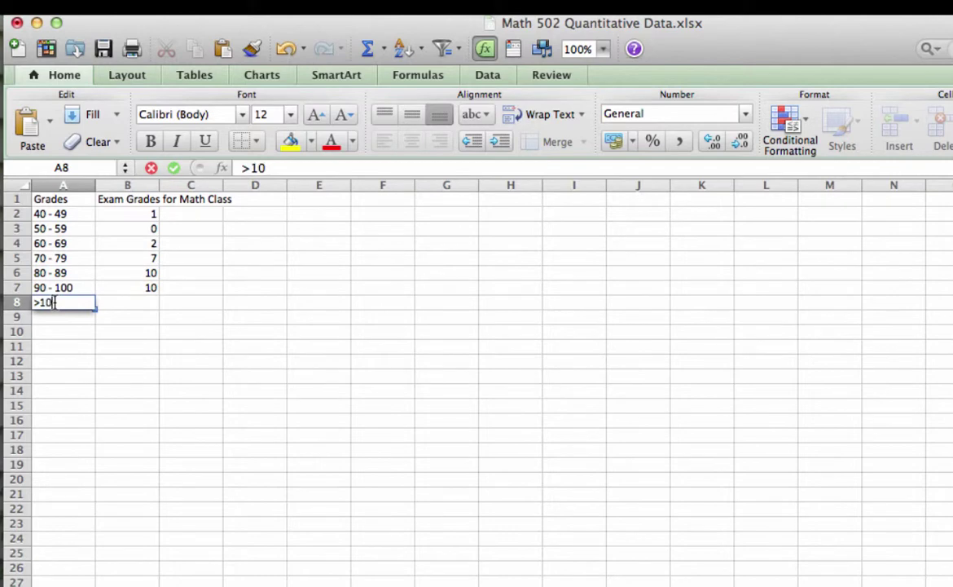
{"action": "left_click", "coordinate": [130, 306]}
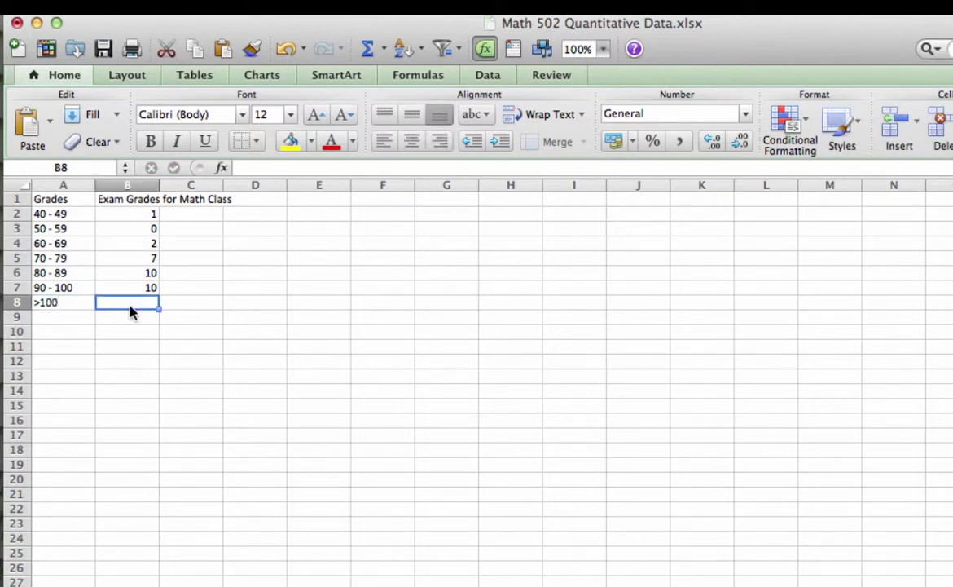
{"action": "type", "text": "0"}
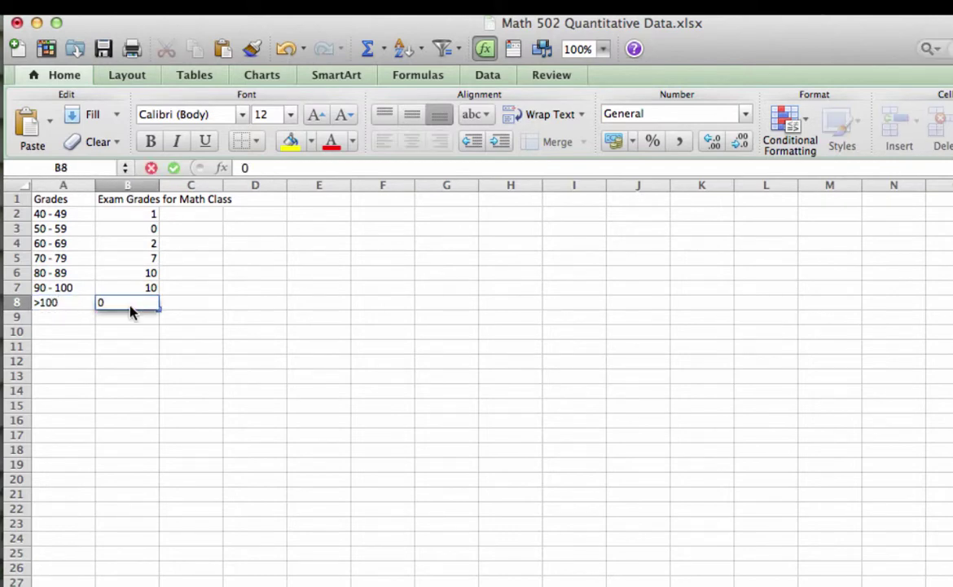
{"action": "left_click", "coordinate": [54, 214]}
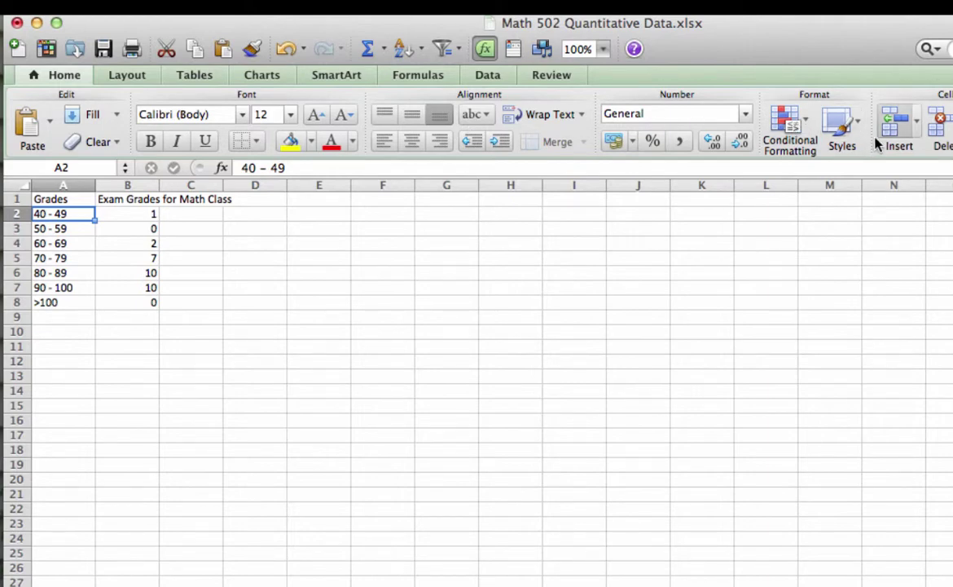
Insert a row above '40 - 49' holding '30 - 39' with frequency 0
{"action": "left_click", "coordinate": [918, 132]}
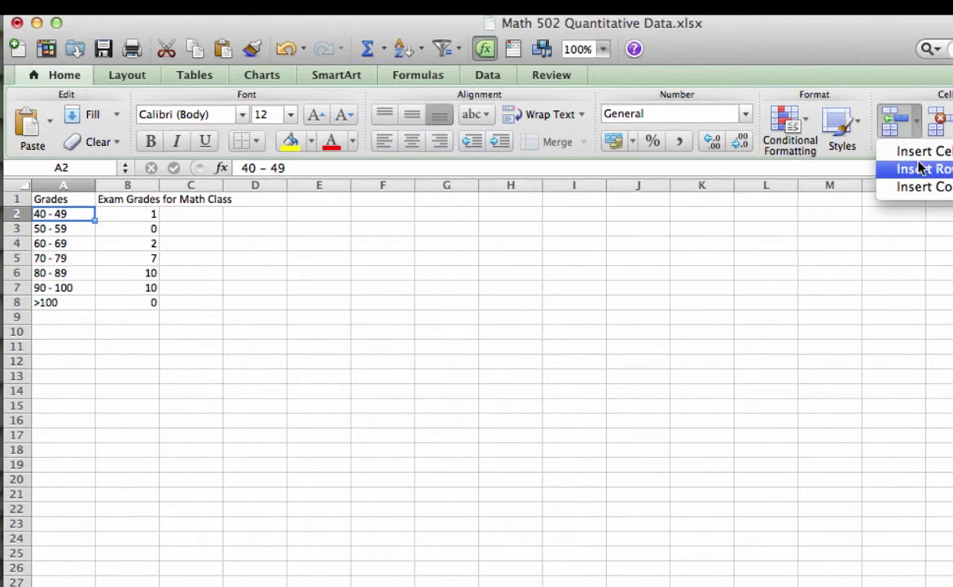
{"action": "left_click", "coordinate": [919, 168]}
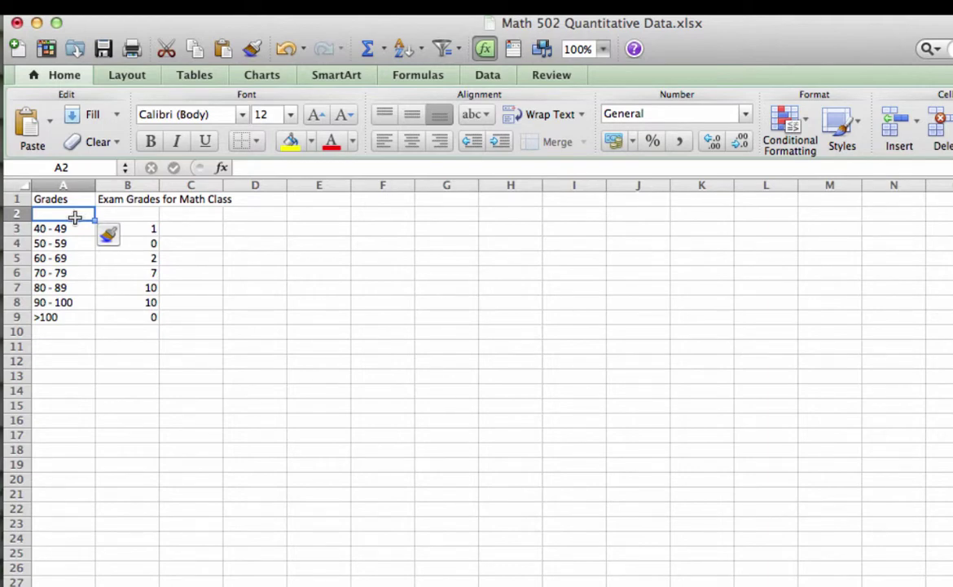
{"action": "type", "text": "30 -"}
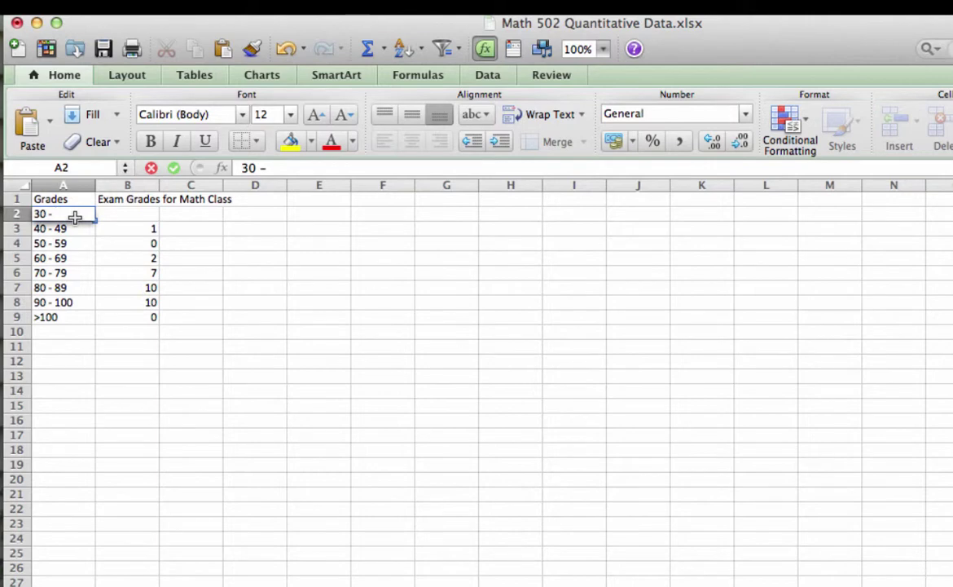
{"action": "type", "text": " 39"}
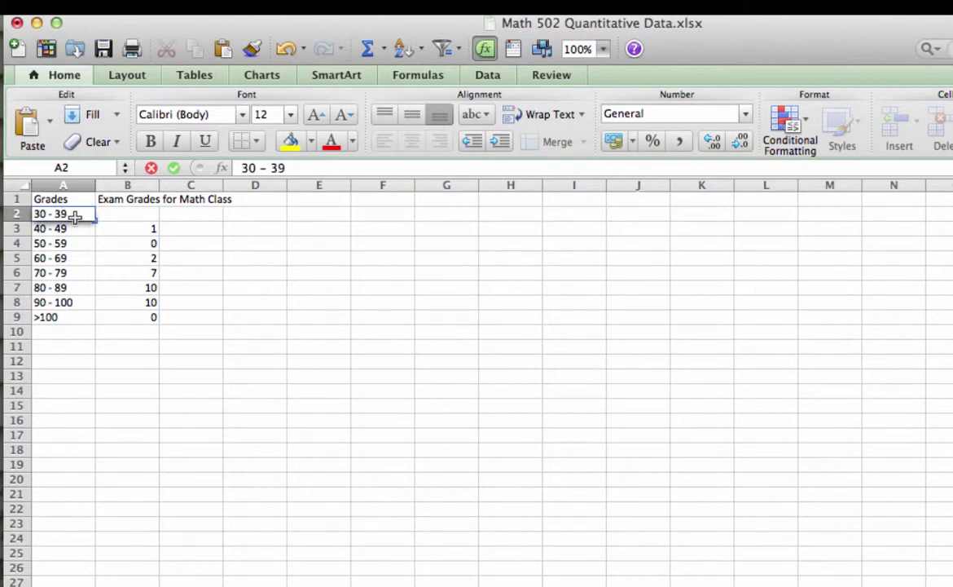
{"action": "left_click", "coordinate": [137, 215]}
{"action": "type", "text": "0"}
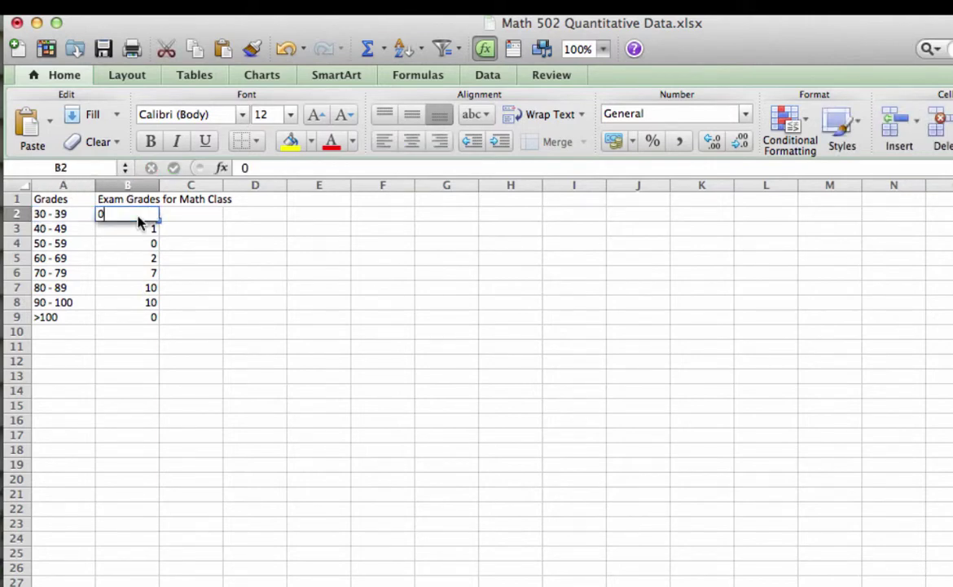
{"action": "key", "text": "Return"}
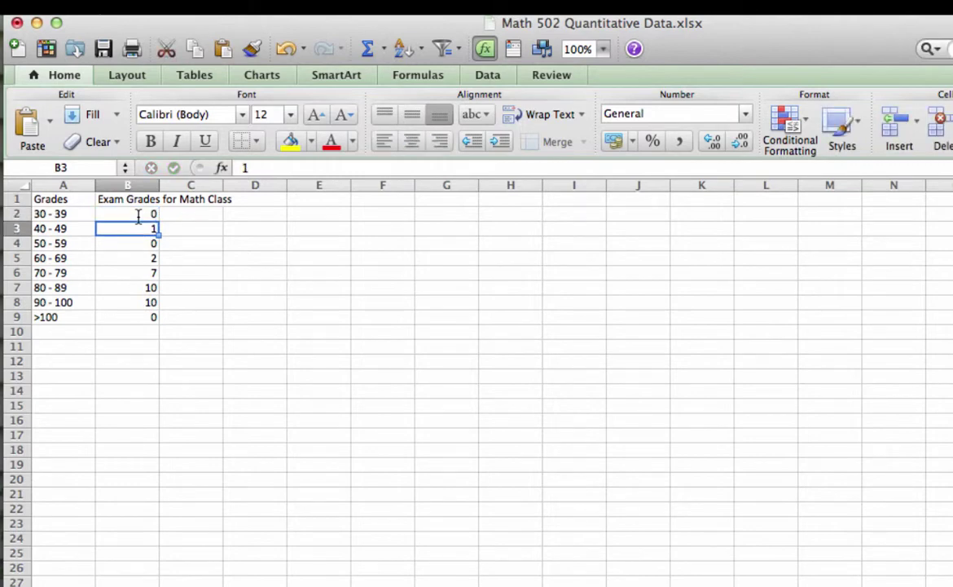
Chart the grade table A1:B9 as a Marked Line chart
{"action": "left_click_drag", "start_coordinate": [43, 199], "coordinate": [135, 316]}
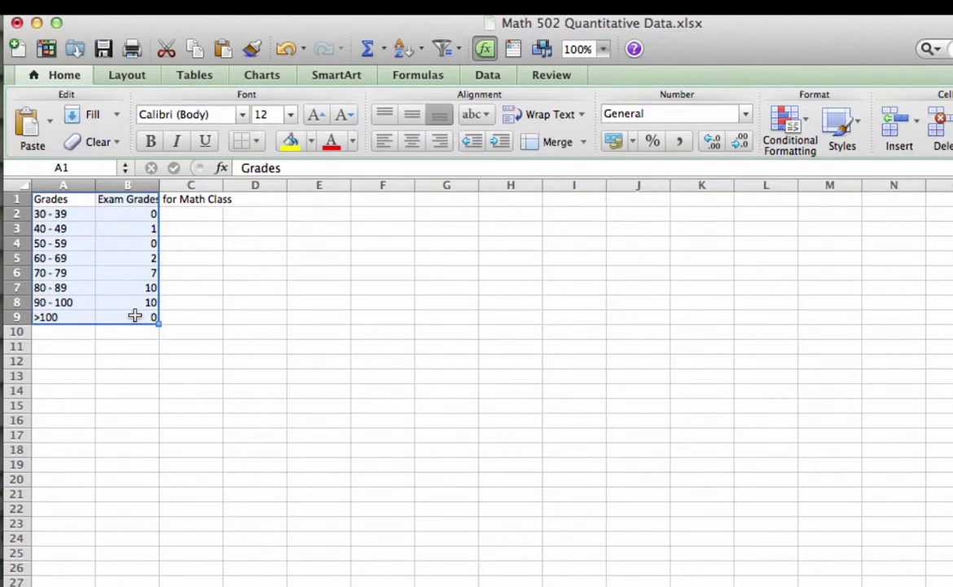
{"action": "left_click", "coordinate": [258, 78]}
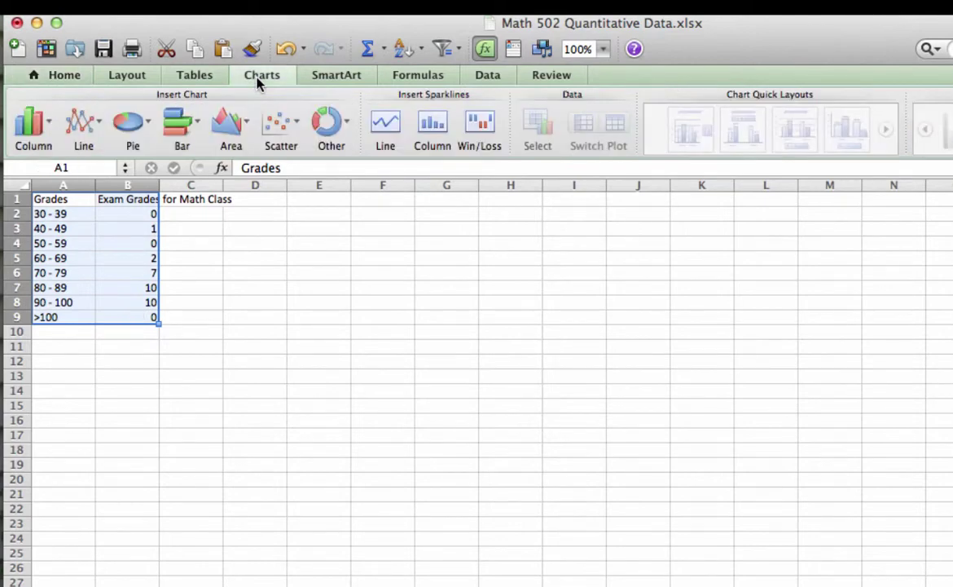
{"action": "left_click", "coordinate": [94, 125]}
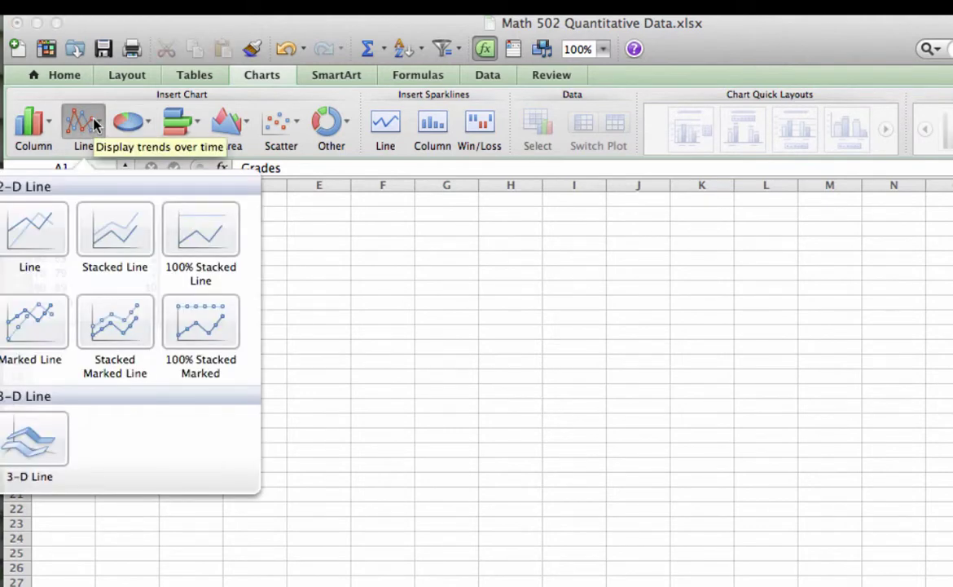
{"action": "left_click", "coordinate": [33, 319]}
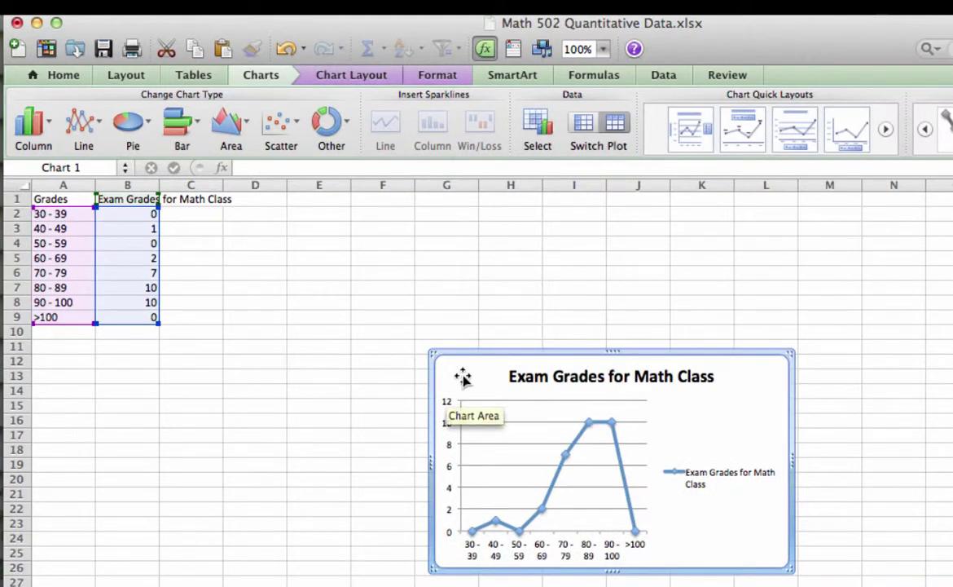
Place the line chart beside the grade table, delete its legend, and widen it
{"action": "left_click_drag", "start_coordinate": [462, 377], "coordinate": [279, 266]}
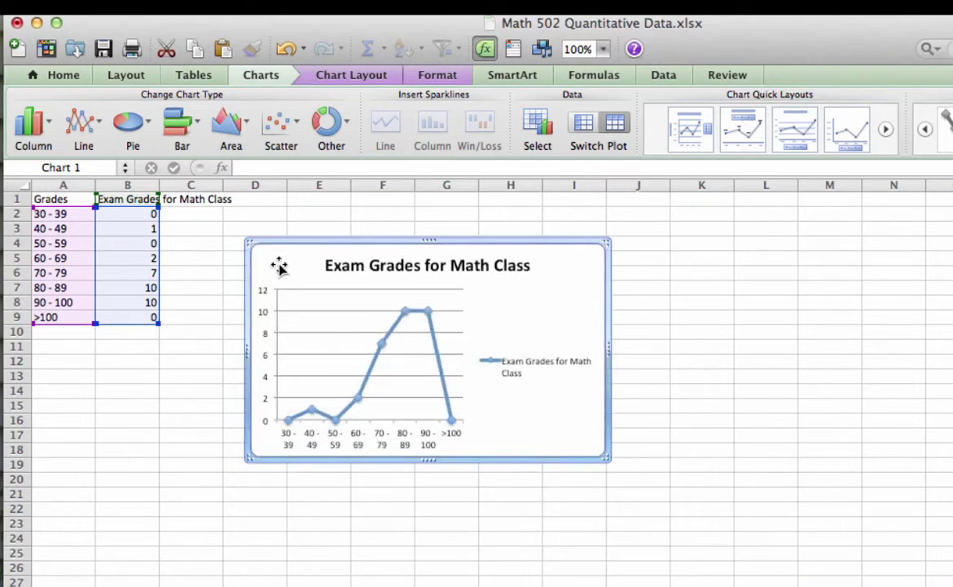
{"action": "left_click", "coordinate": [104, 395]}
{"action": "left_click", "coordinate": [511, 406]}
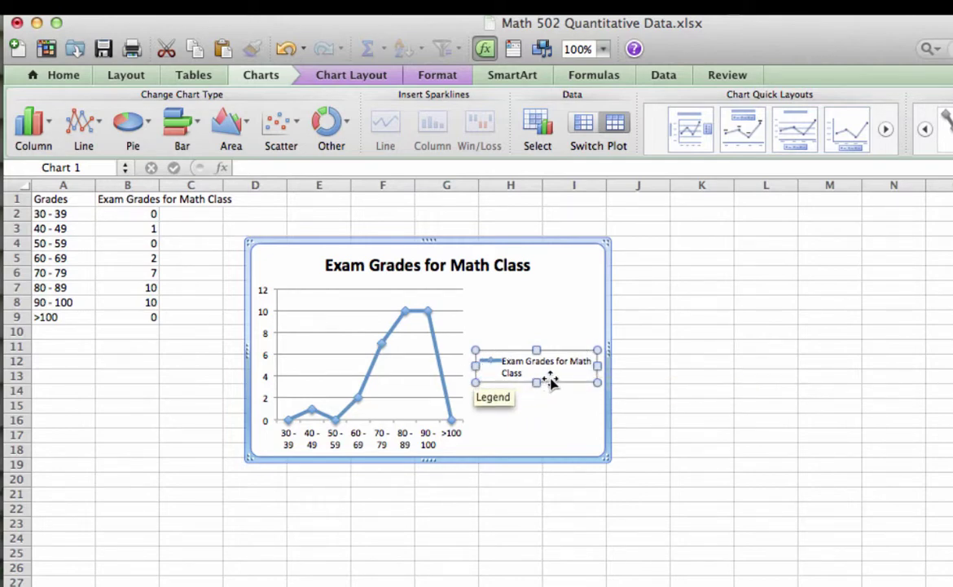
{"action": "key", "text": "Delete"}
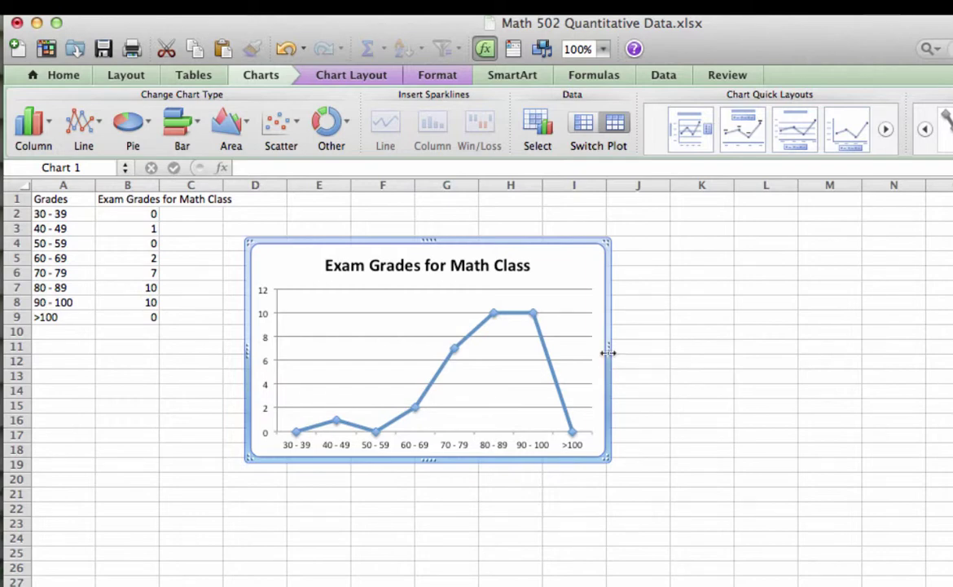
{"action": "left_click_drag", "start_coordinate": [609, 352], "coordinate": [628, 355]}
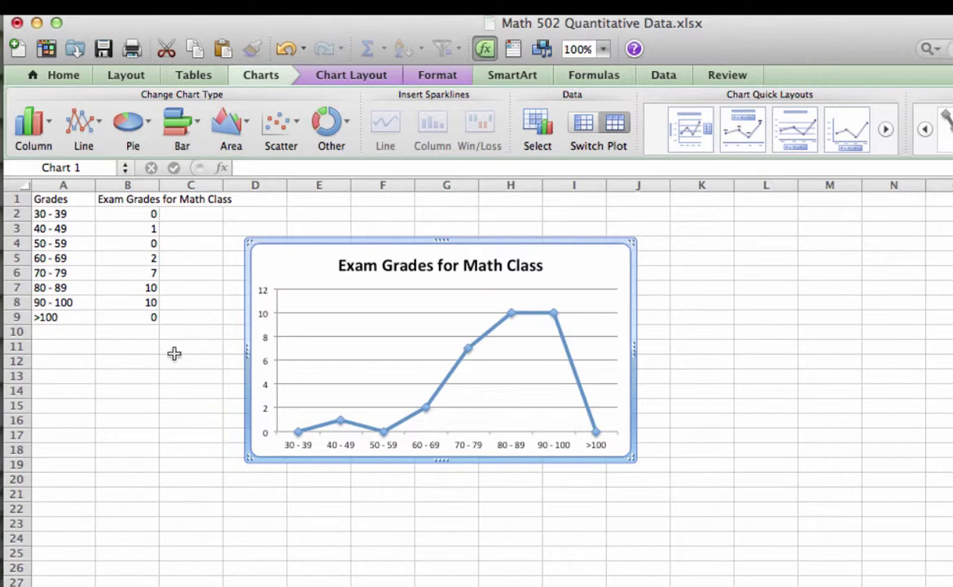
{"action": "mouse_move", "coordinate": [295, 438]}
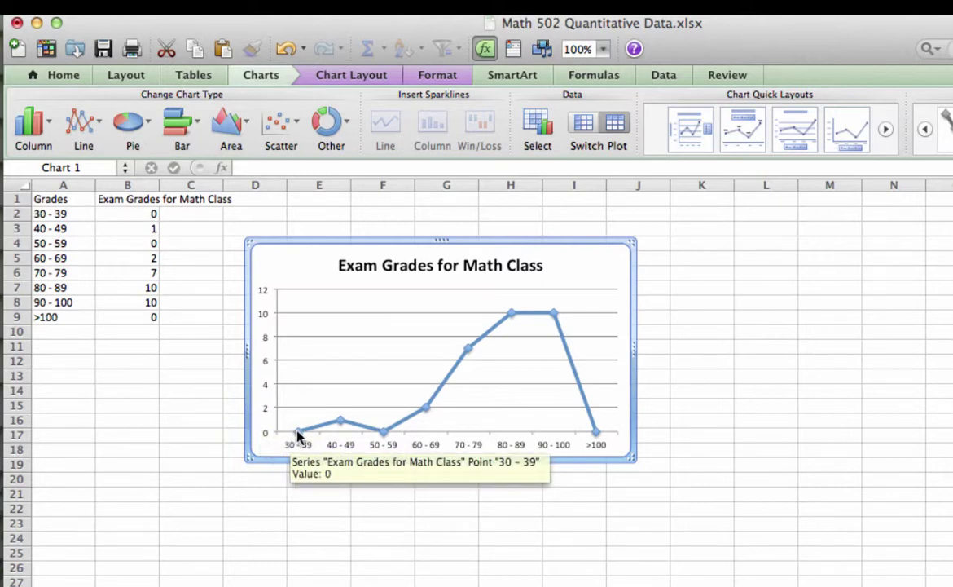
{"action": "mouse_move", "coordinate": [598, 440]}
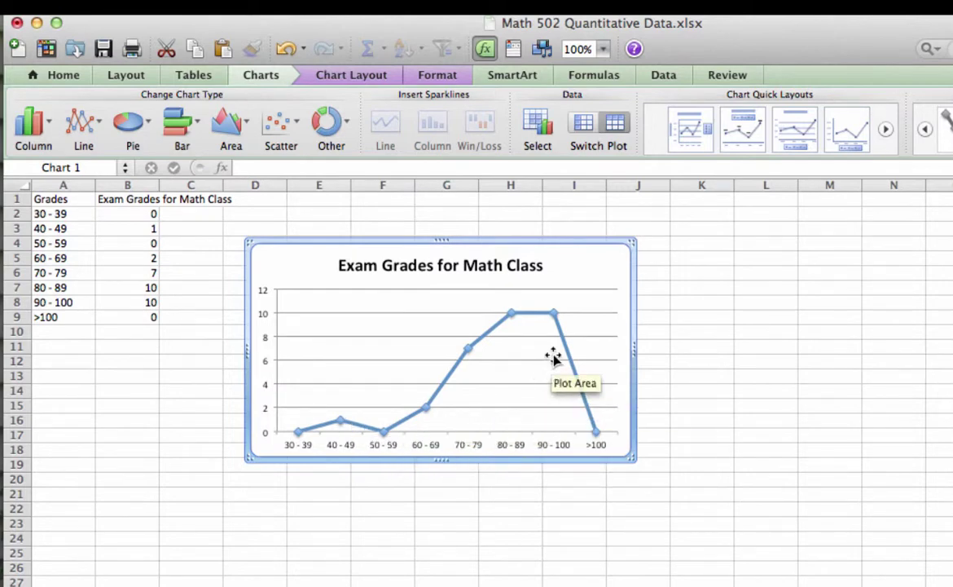
{"action": "mouse_move", "coordinate": [558, 316]}
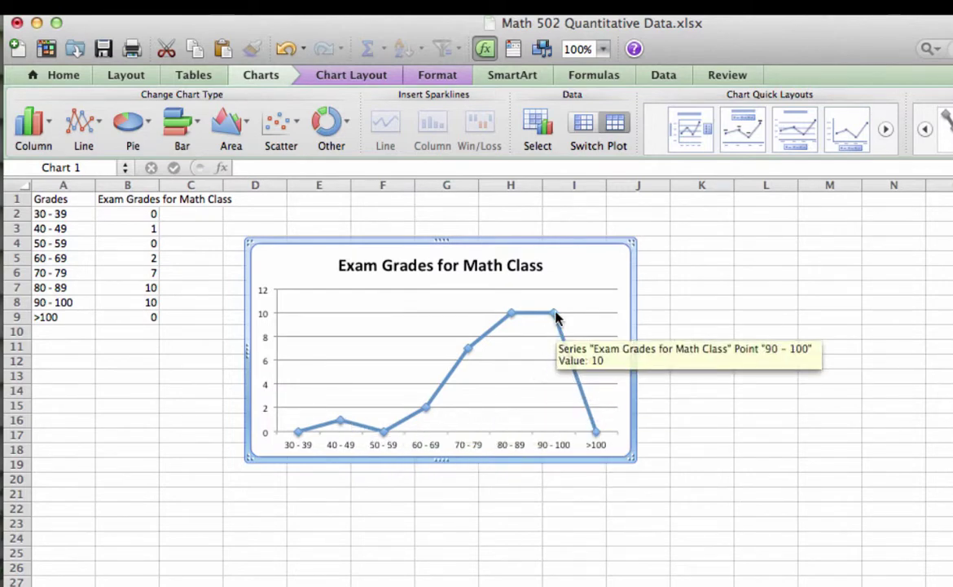
{"action": "mouse_move", "coordinate": [564, 344]}
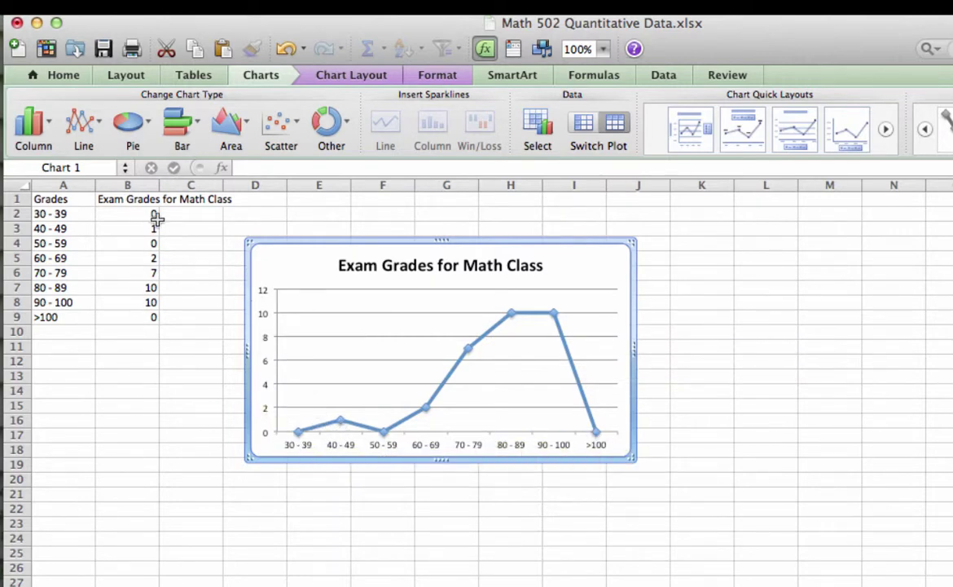
{"action": "left_click", "coordinate": [121, 213]}
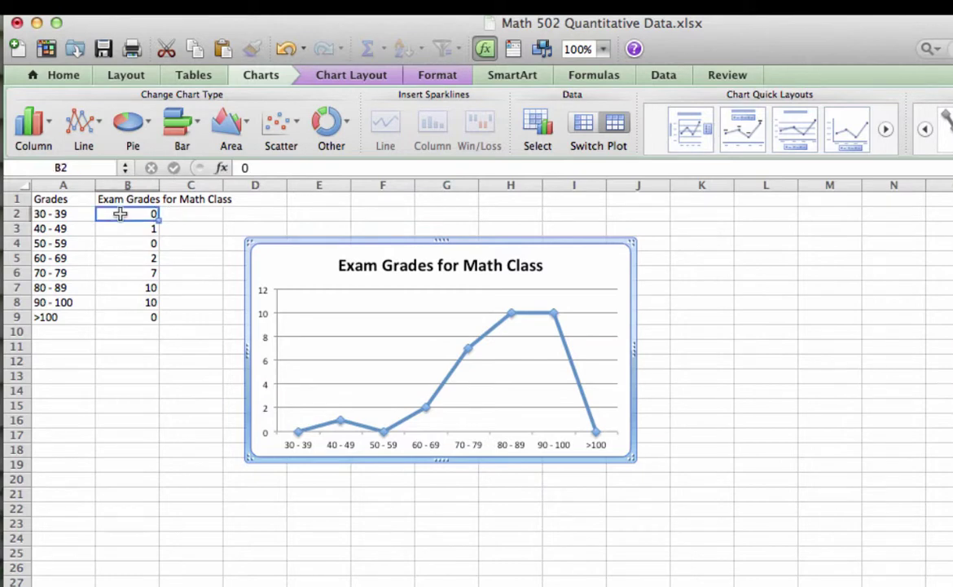
{"action": "left_click", "coordinate": [114, 314]}
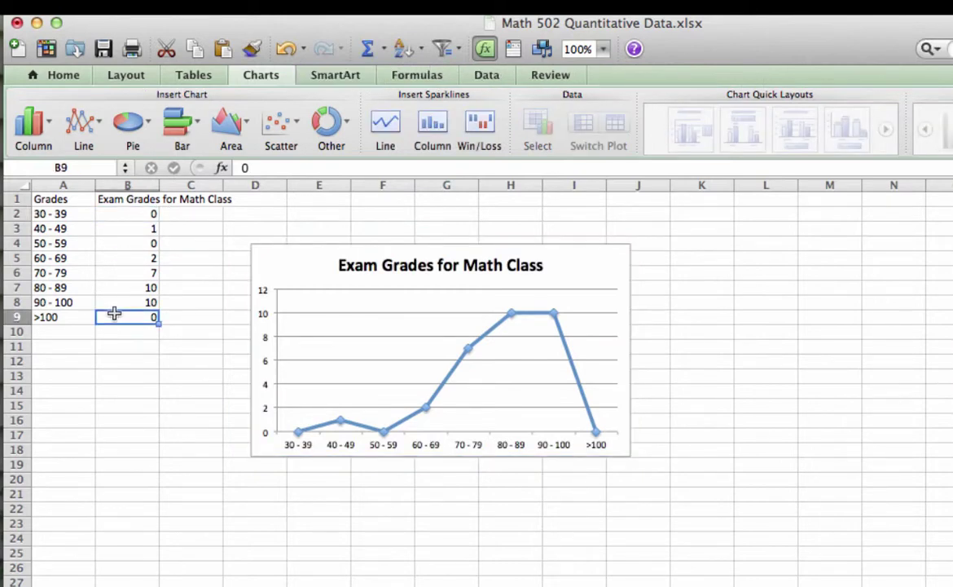
Add a horizontal axis title below the axis reading 'Grades'
{"action": "left_click", "coordinate": [290, 256]}
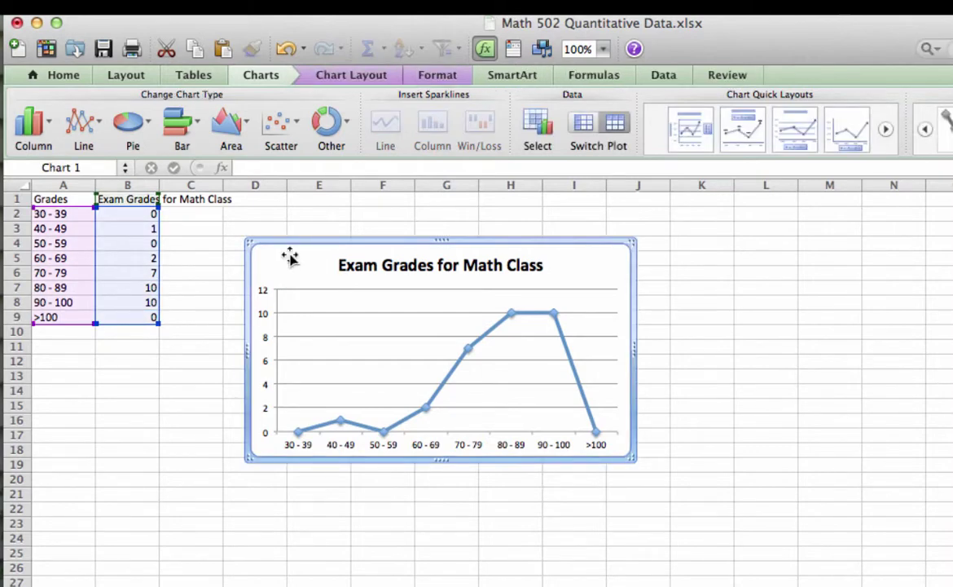
{"action": "left_click", "coordinate": [355, 77]}
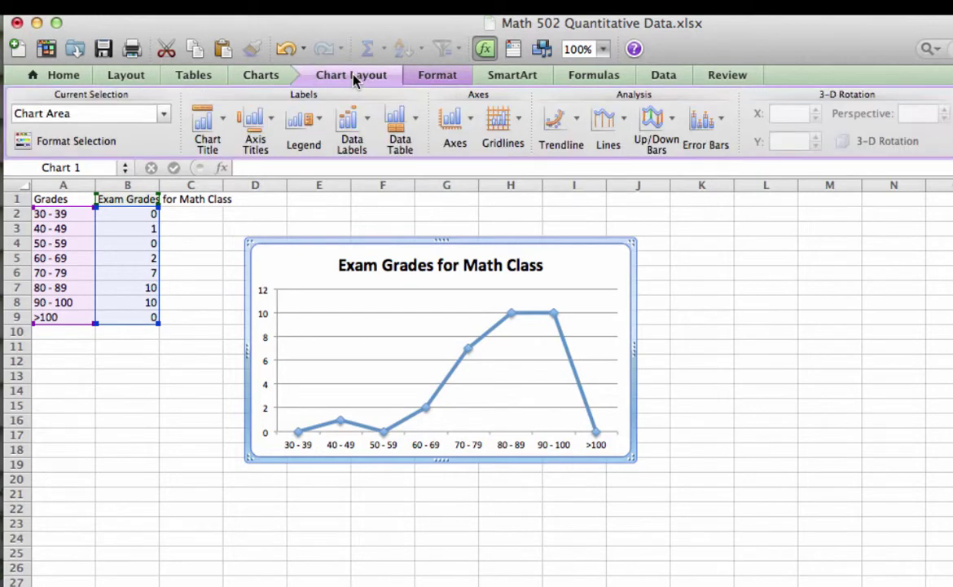
{"action": "left_click", "coordinate": [273, 122]}
{"action": "mouse_move", "coordinate": [324, 153]}
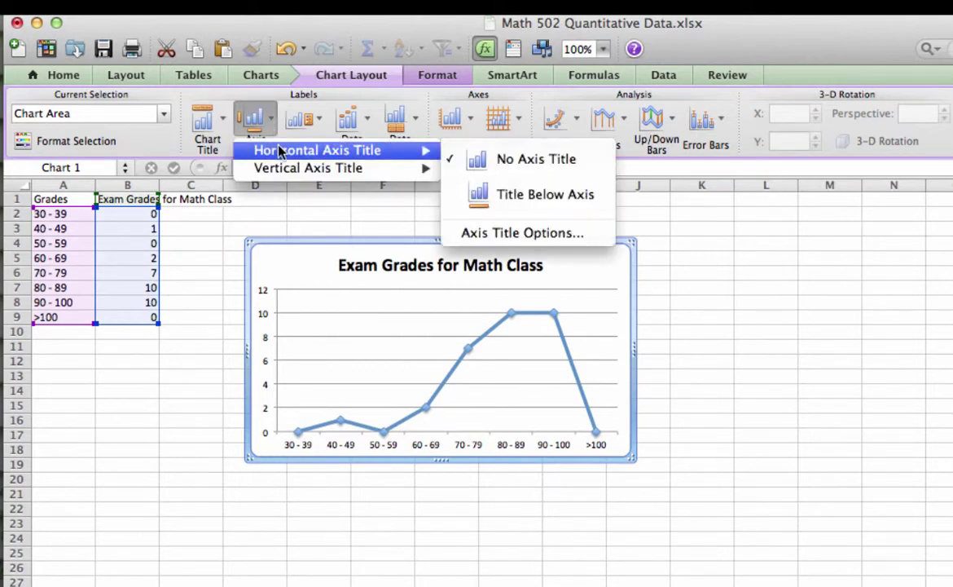
{"action": "left_click", "coordinate": [495, 203]}
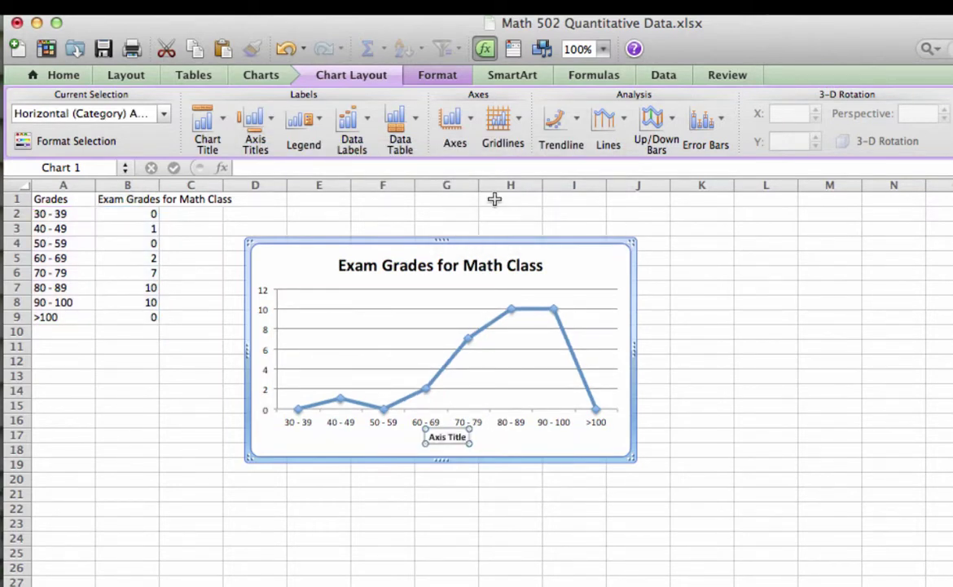
{"action": "left_click", "coordinate": [448, 439]}
{"action": "type", "text": "Grades"}
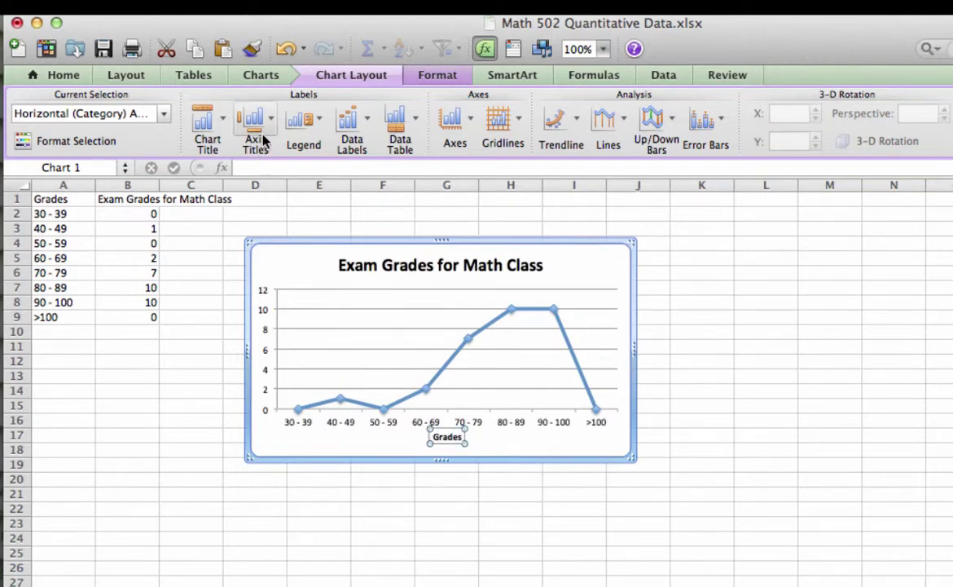
Add a rotated vertical axis title reading 'Frequency'
{"action": "left_click", "coordinate": [269, 126]}
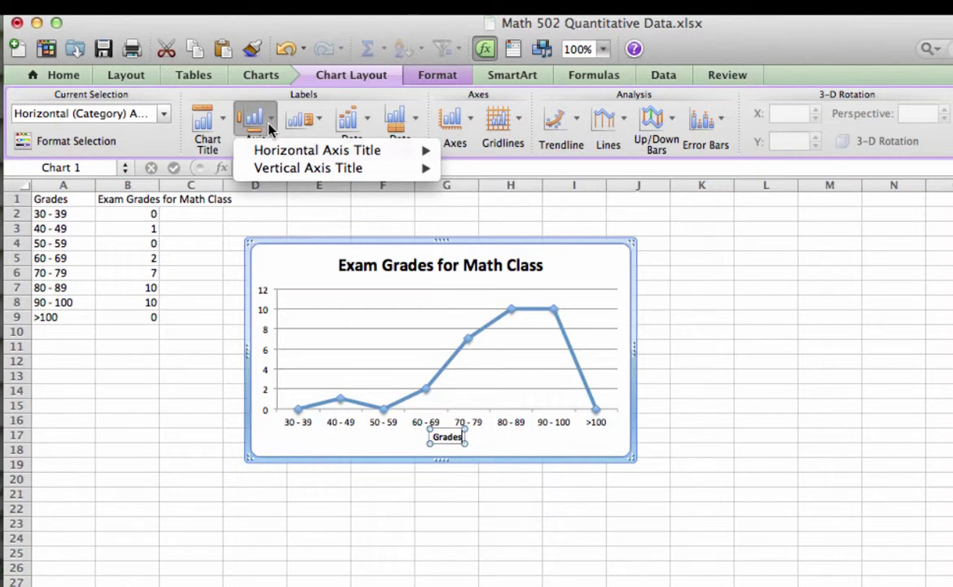
{"action": "mouse_move", "coordinate": [287, 170]}
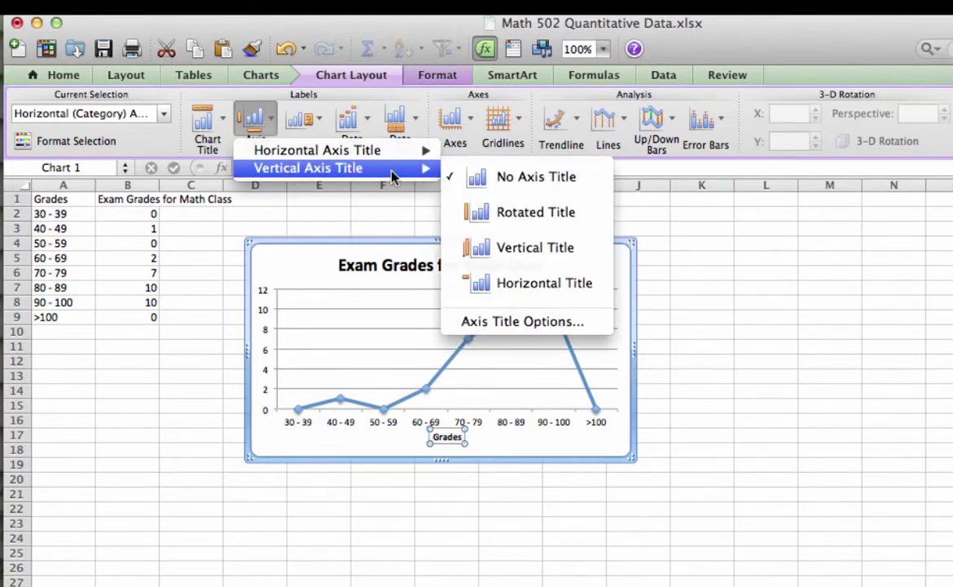
{"action": "left_click", "coordinate": [469, 213]}
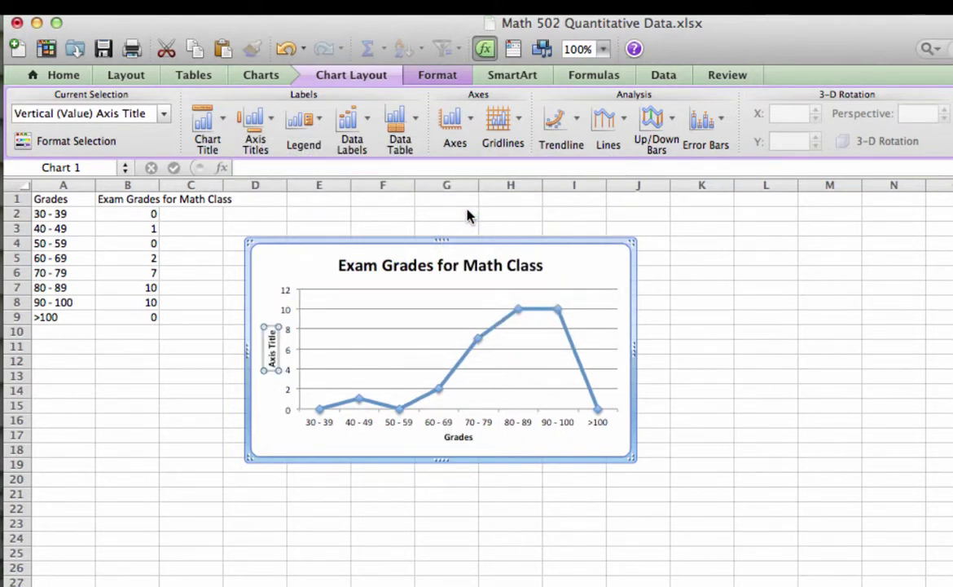
{"action": "type", "text": "Frequency"}
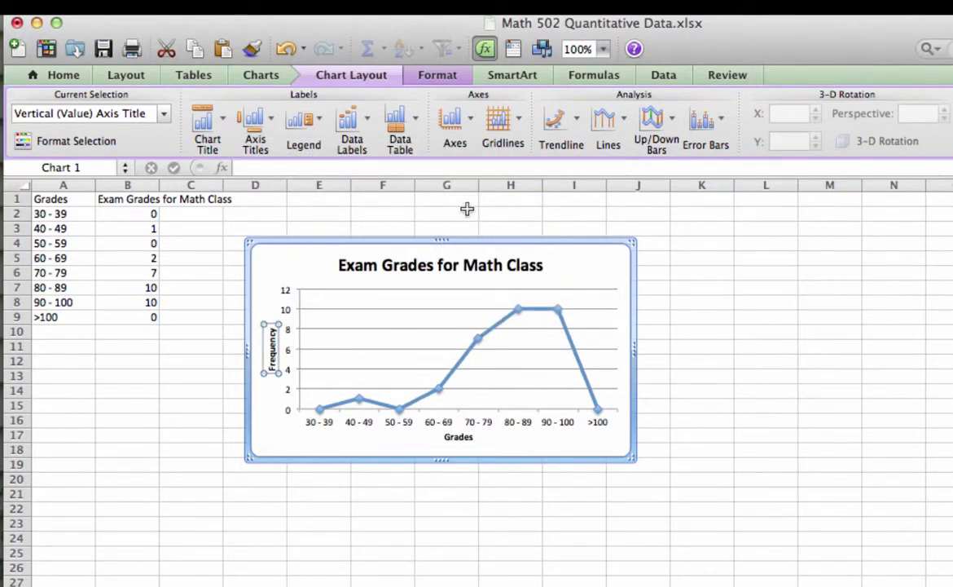
{"action": "left_click", "coordinate": [741, 315]}
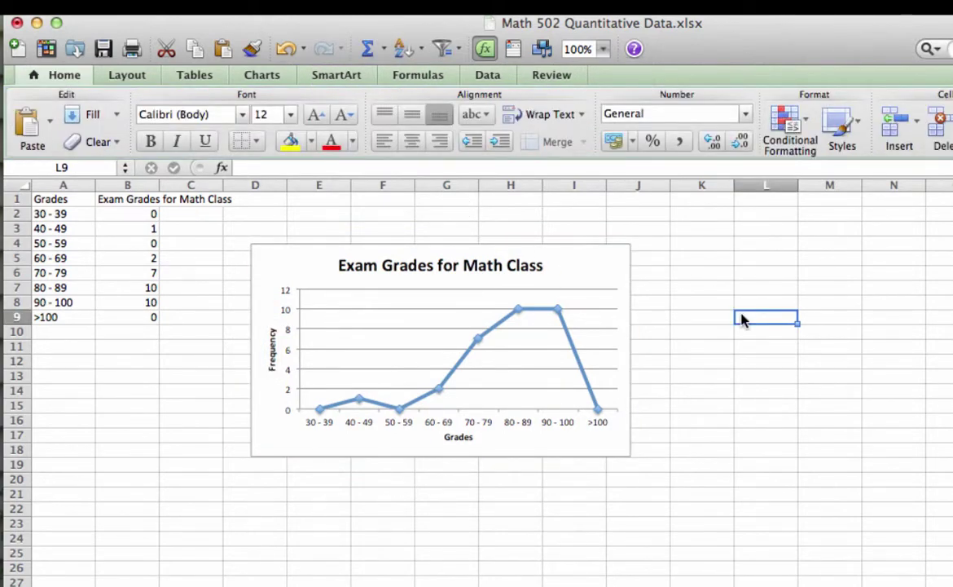
Rename Sheet2 to 'Exam Grades in Line Chart' and check it beside the histogram sheet
{"action": "left_click", "coordinate": [697, 287]}
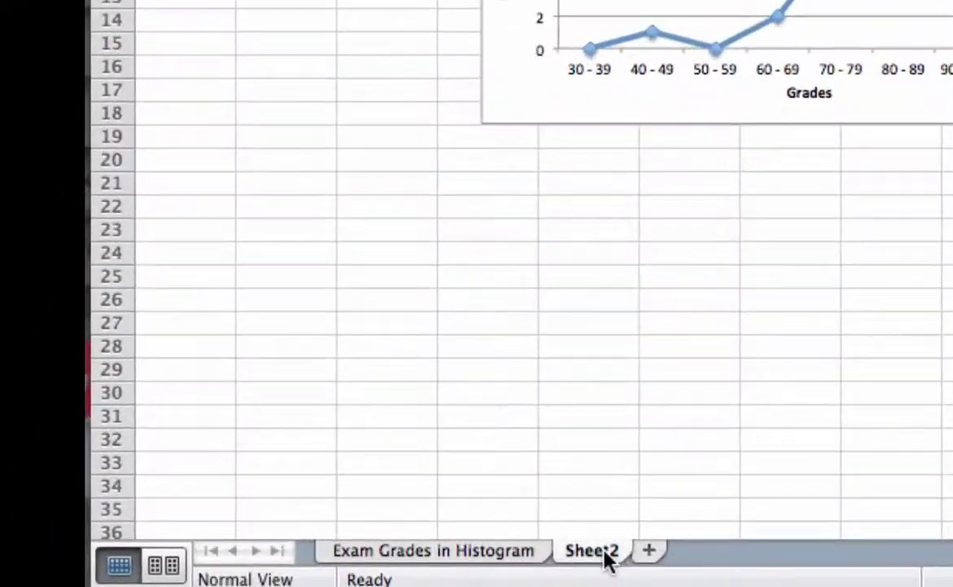
{"action": "double_click", "coordinate": [259, 569]}
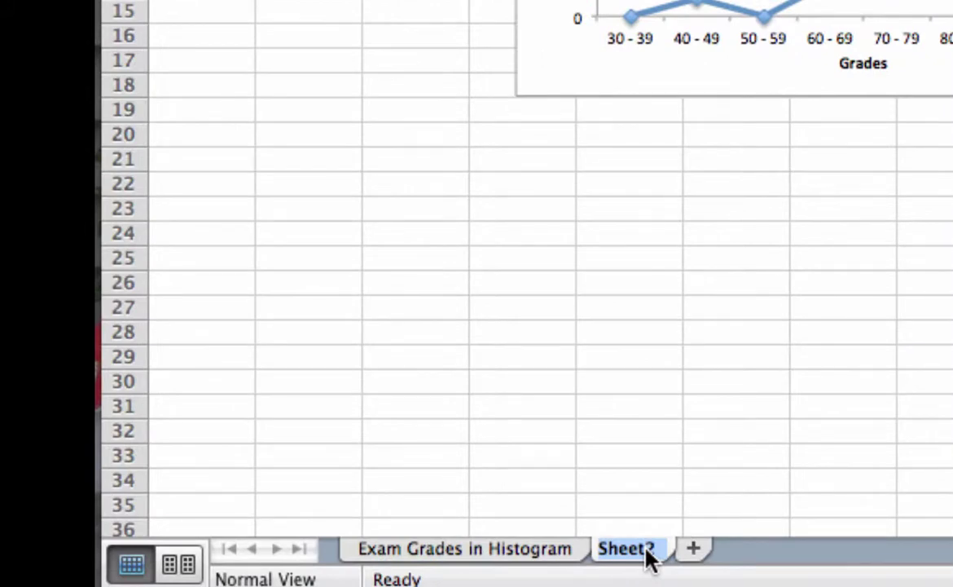
{"action": "type", "text": "Exam Grades in Line Chart"}
{"action": "left_click", "coordinate": [794, 405]}
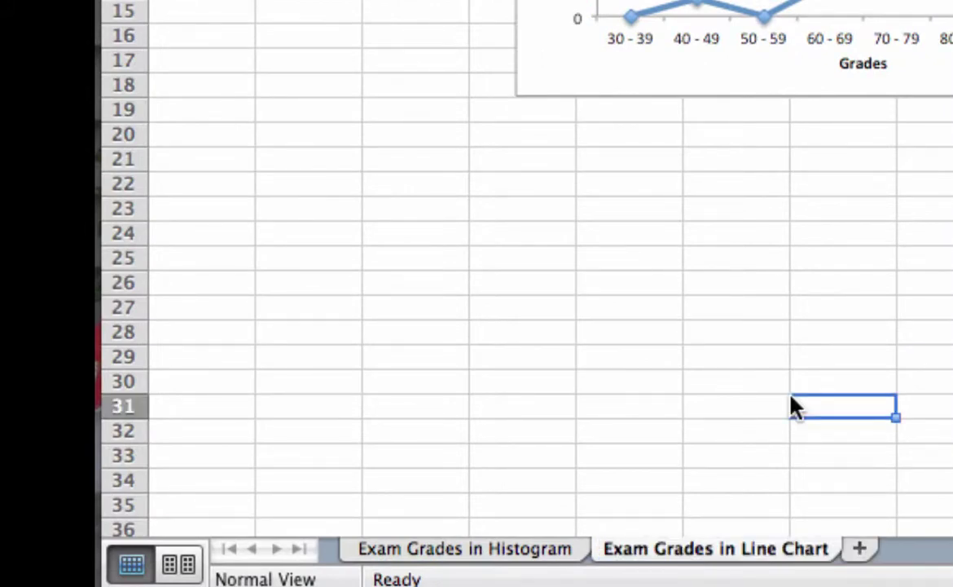
{"action": "left_click", "coordinate": [504, 554]}
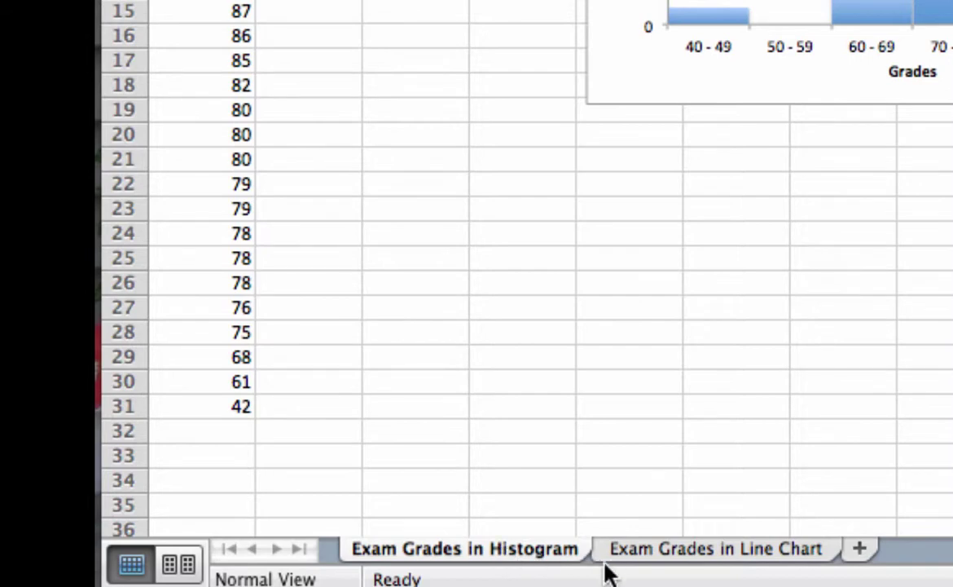
{"action": "left_click", "coordinate": [631, 561]}
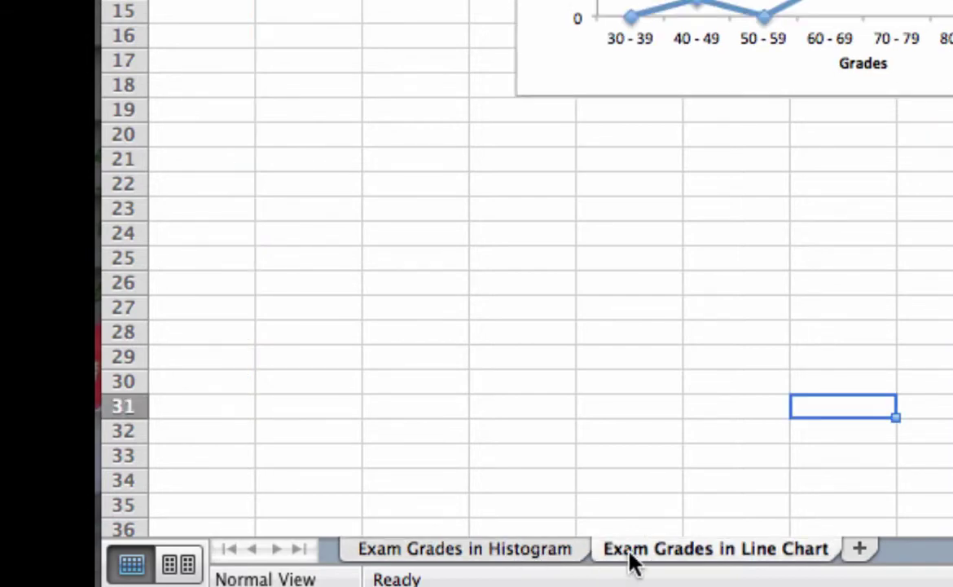